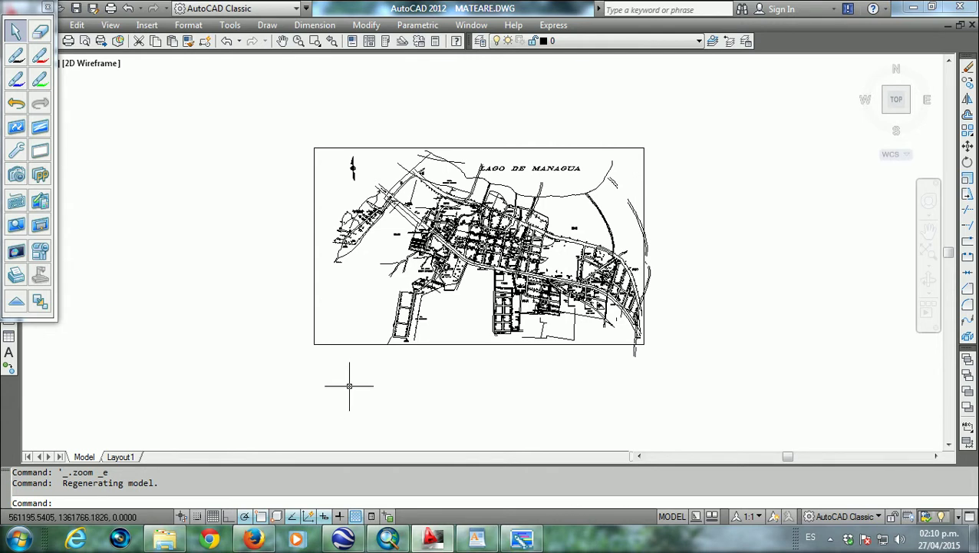
# In AutoCAD, circle the command line and coordinates in red, then erase the annotation.
pyautogui.click(39, 58)
pyautogui.moveTo(156, 498); pyautogui.dragTo(11, 483)
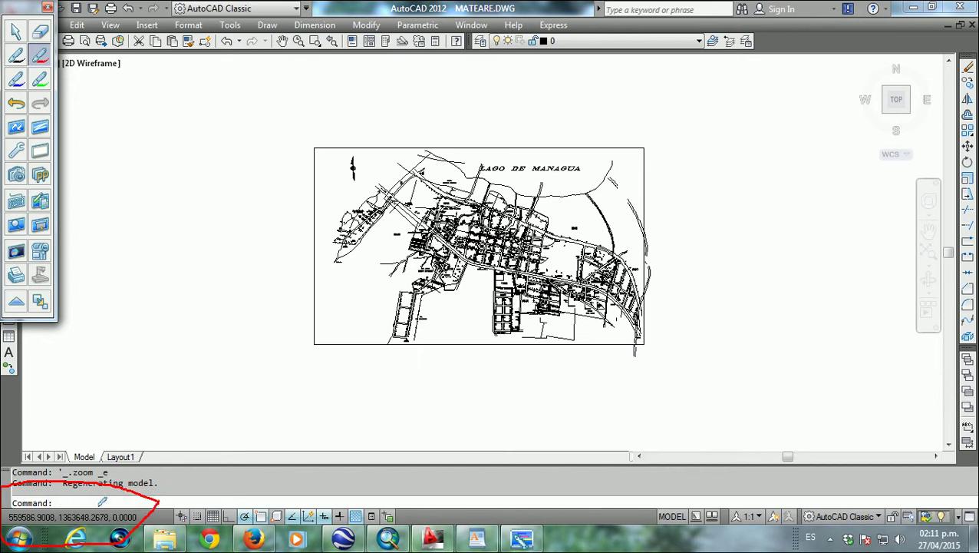
pyautogui.click(39, 132)
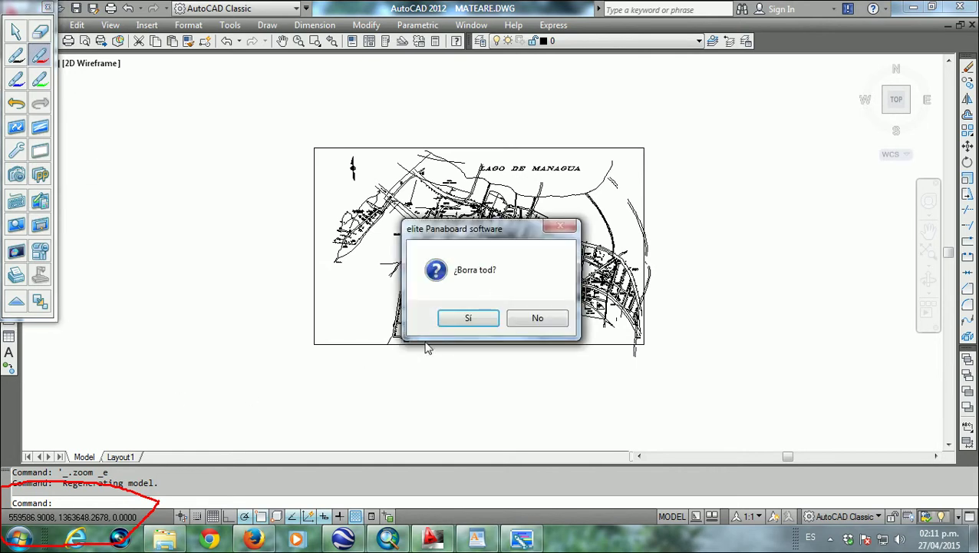
pyautogui.click(451, 321)
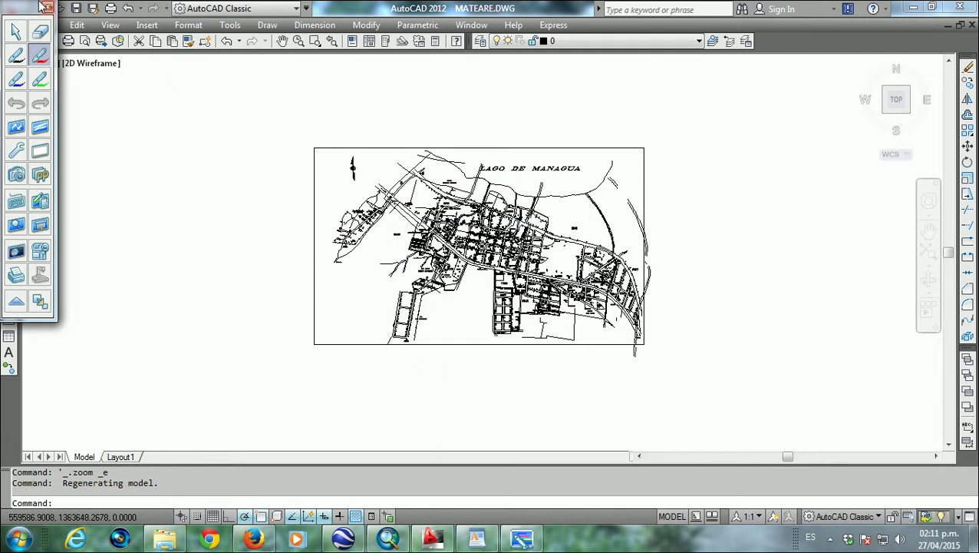
pyautogui.click(15, 31)
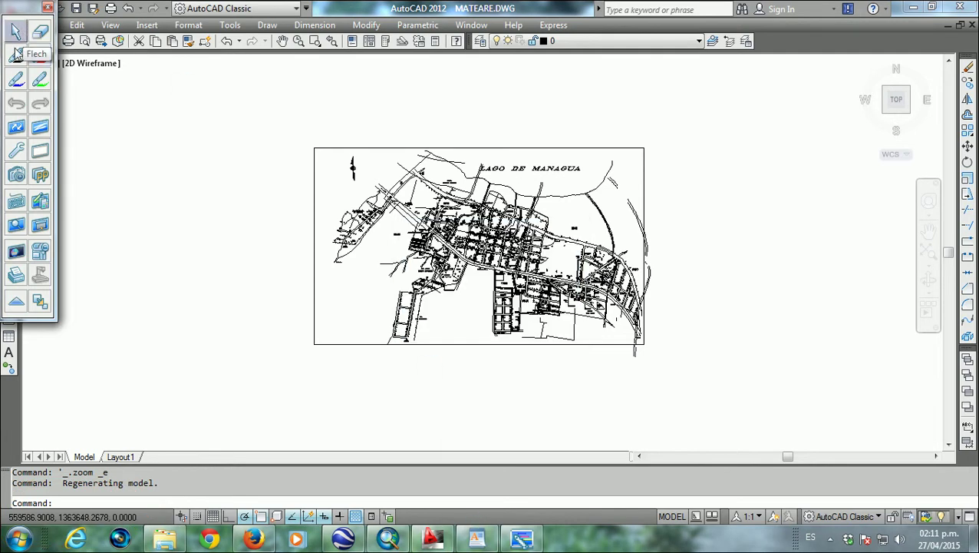
# In Google Earth Pro, highlight the UTM coordinate readout, then open Herramientas > Opciones.
pyautogui.click(389, 541)
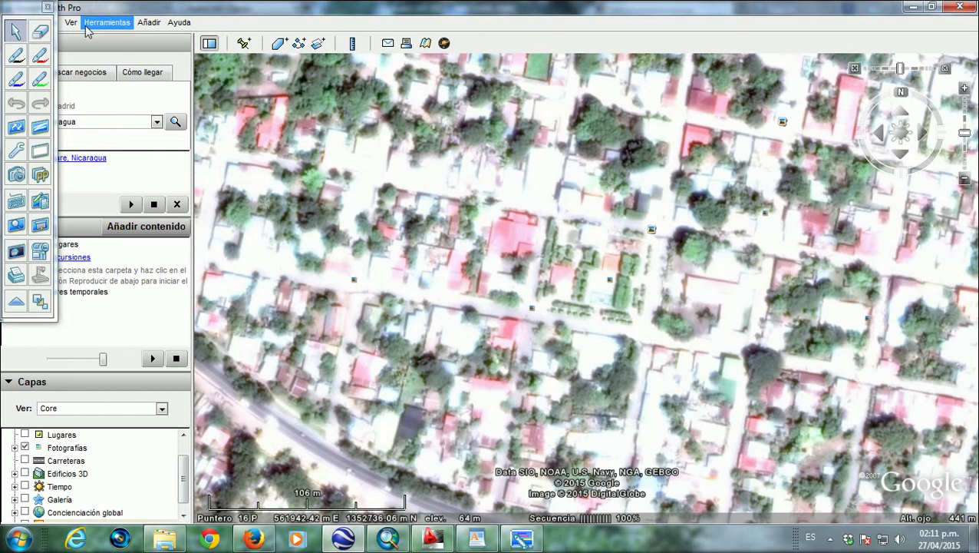
pyautogui.click(40, 57)
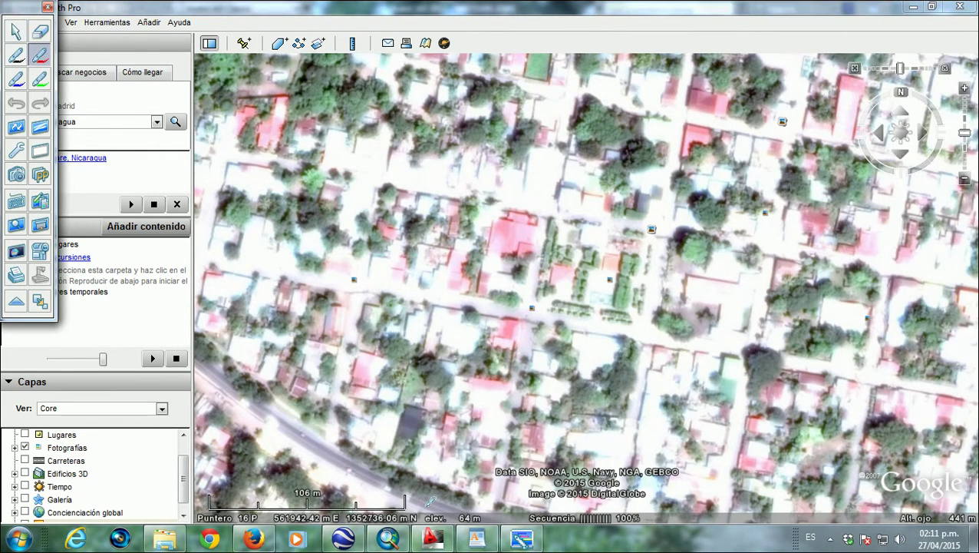
pyautogui.moveTo(391, 490)
pyautogui.mouseDown()
pyautogui.moveTo(304, 492)
pyautogui.moveTo(418, 503)
pyautogui.mouseUp()
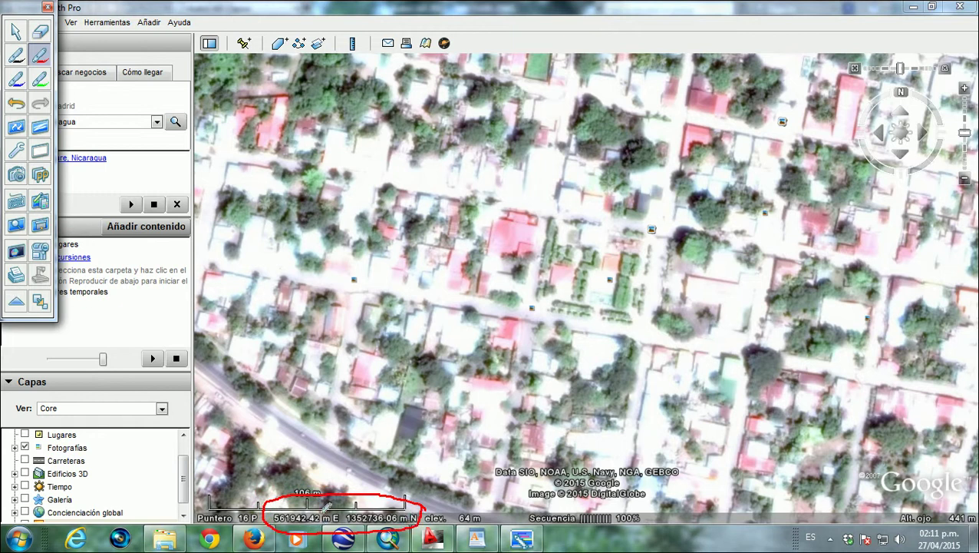
pyautogui.click(40, 150)
pyautogui.click(457, 315)
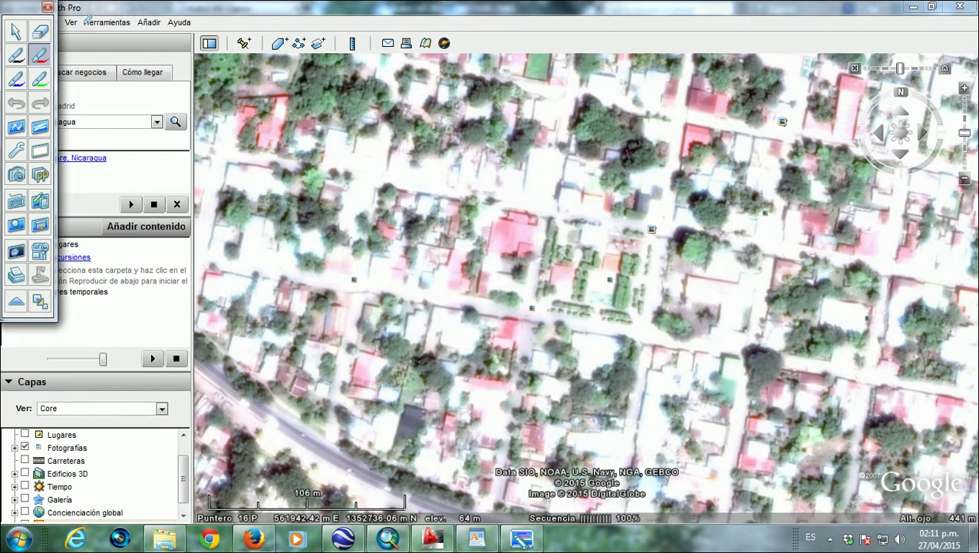
pyautogui.click(15, 31)
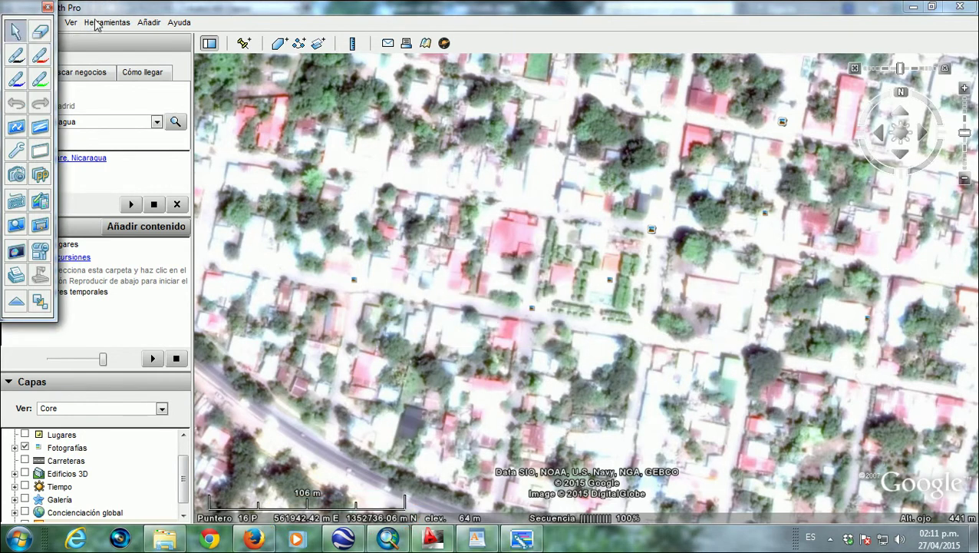
pyautogui.click(98, 24)
pyautogui.click(121, 140)
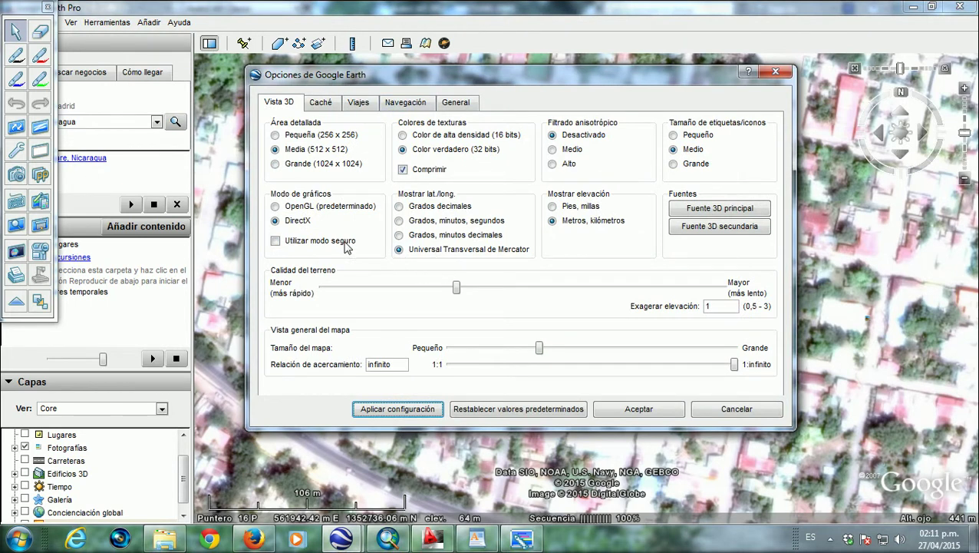
# Confirm Mostrar lat./long. is Universal Transversal de Mercator and accept with Aceptar.
pyautogui.click(40, 55)
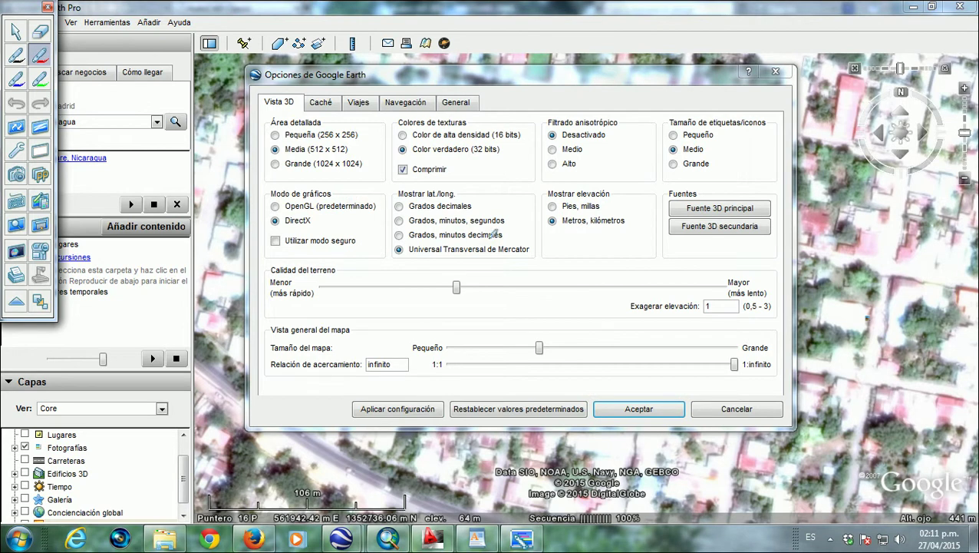
pyautogui.moveTo(512, 204)
pyautogui.mouseDown()
pyautogui.moveTo(441, 181)
pyautogui.moveTo(548, 244)
pyautogui.mouseUp()
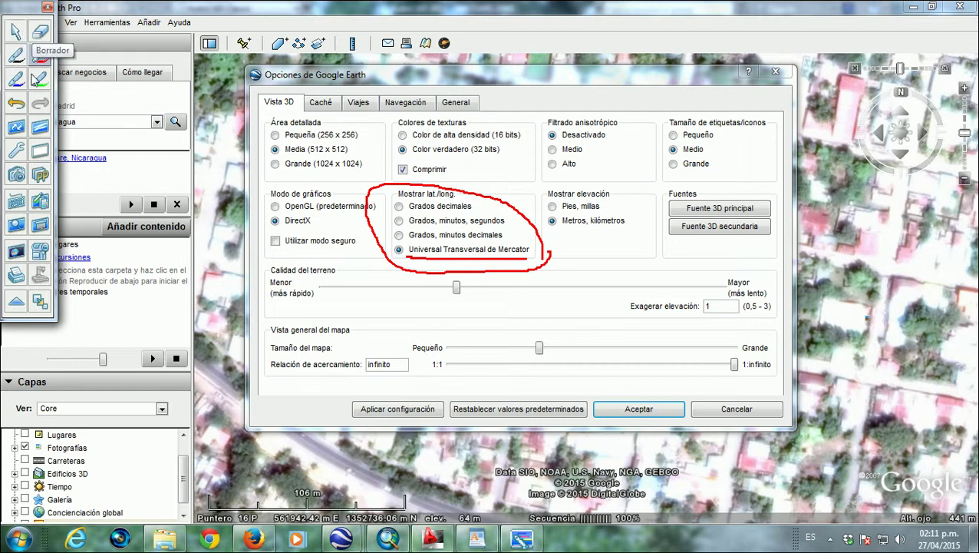
pyautogui.click(40, 127)
pyautogui.click(469, 318)
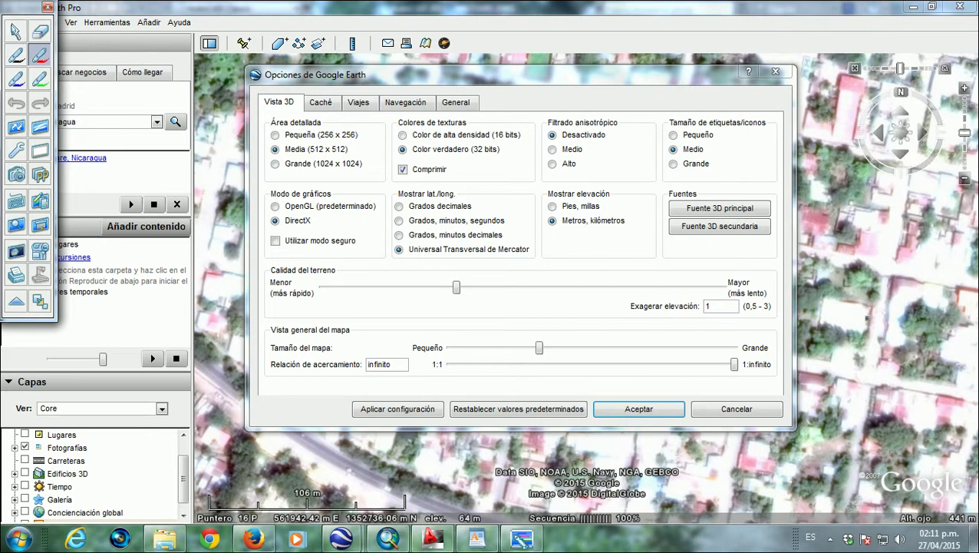
pyautogui.press('Escape')
pyautogui.click(645, 408)
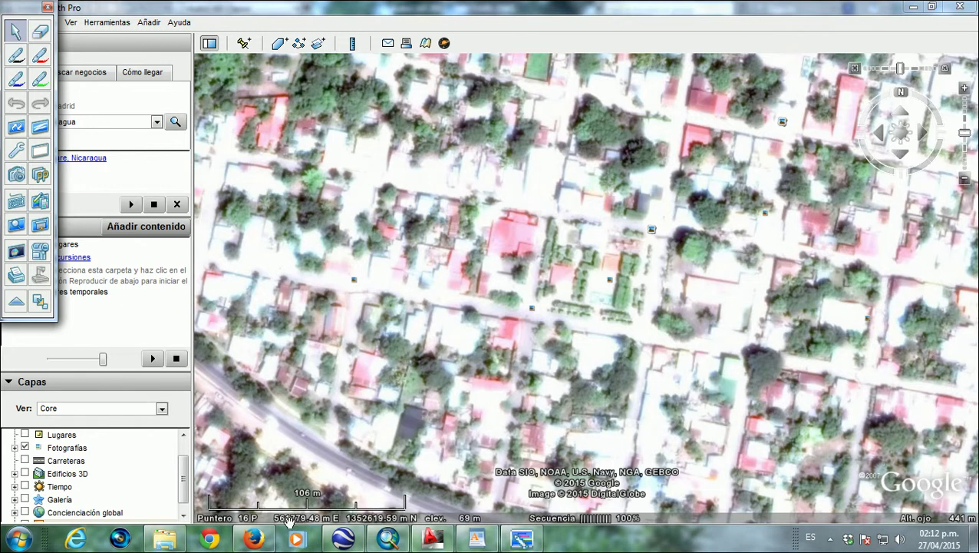
# Back in AutoCAD, window-select the entire Mateare town drawing.
pyautogui.click(432, 537)
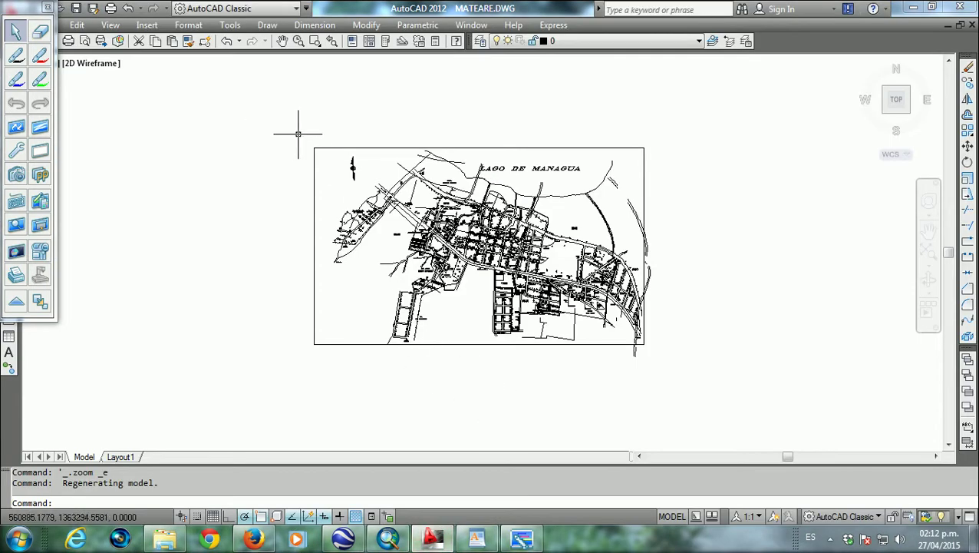
pyautogui.click(299, 139)
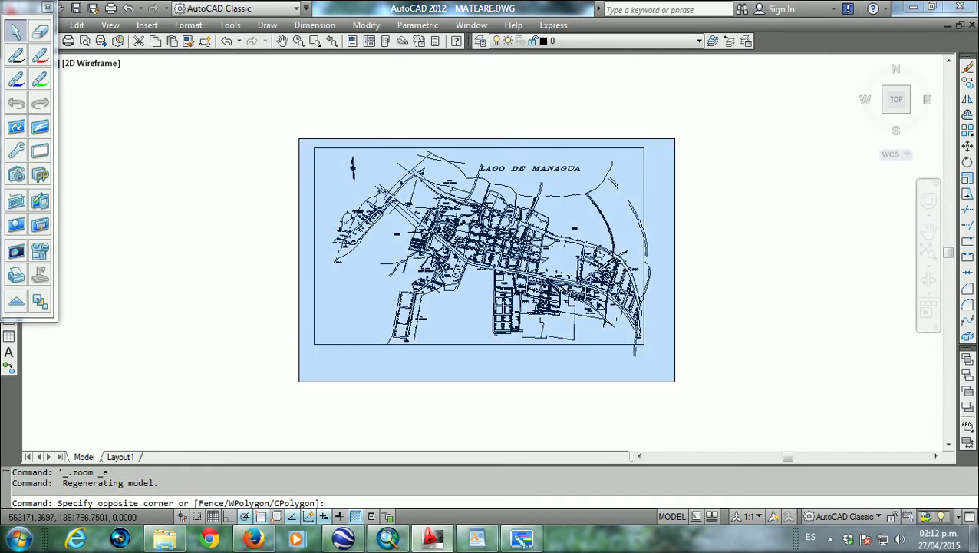
pyautogui.click(673, 381)
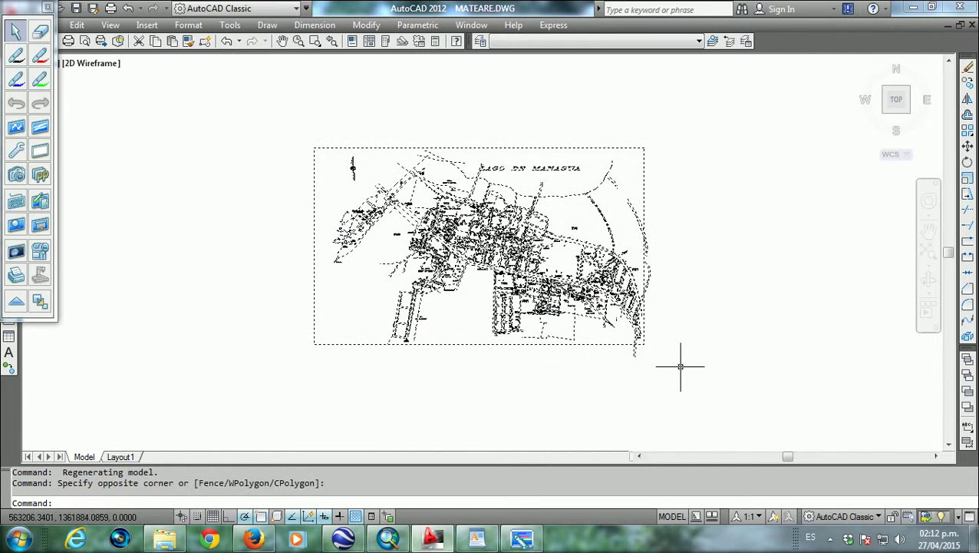
# Zoom in close on the Parque Central block.
pyautogui.scroll(2, 527, 295)
pyautogui.scroll(2, 527, 296)
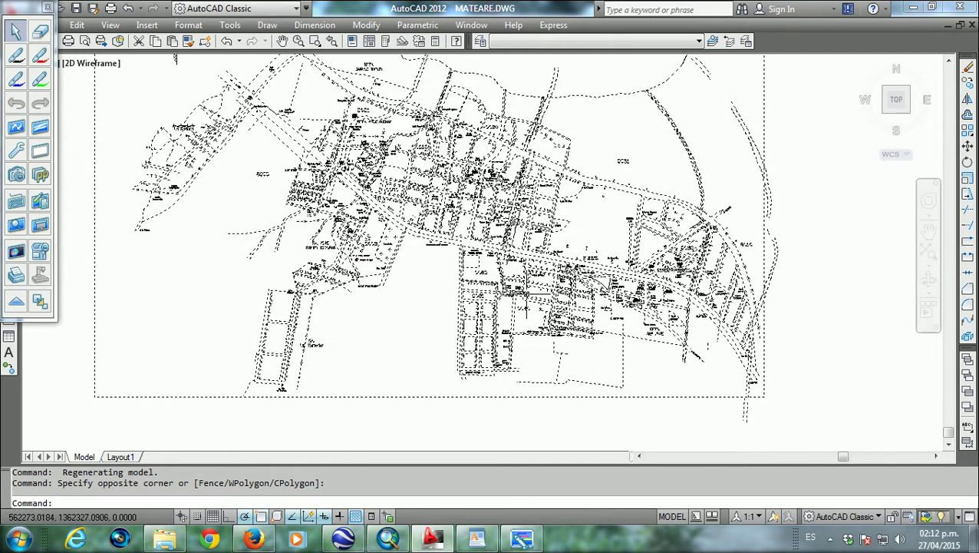
pyautogui.scroll(2, 491, 284)
pyautogui.scroll(2, 492, 284)
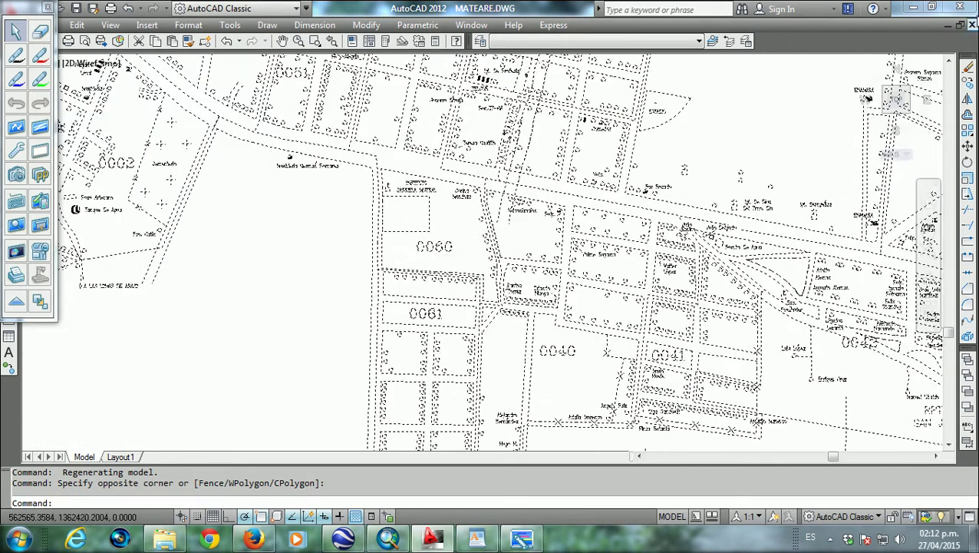
pyautogui.click(949, 61)
pyautogui.moveTo(949, 61); pyautogui.dragTo(949, 61)
pyautogui.scroll(1, 284, 246)
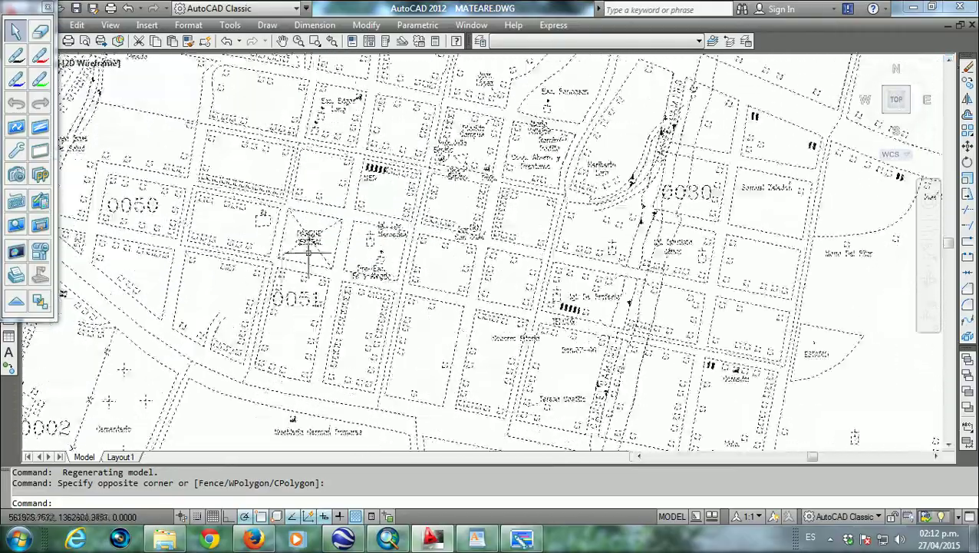
pyautogui.scroll(1, 309, 251)
pyautogui.scroll(1, 263, 261)
pyautogui.scroll(1, 261, 270)
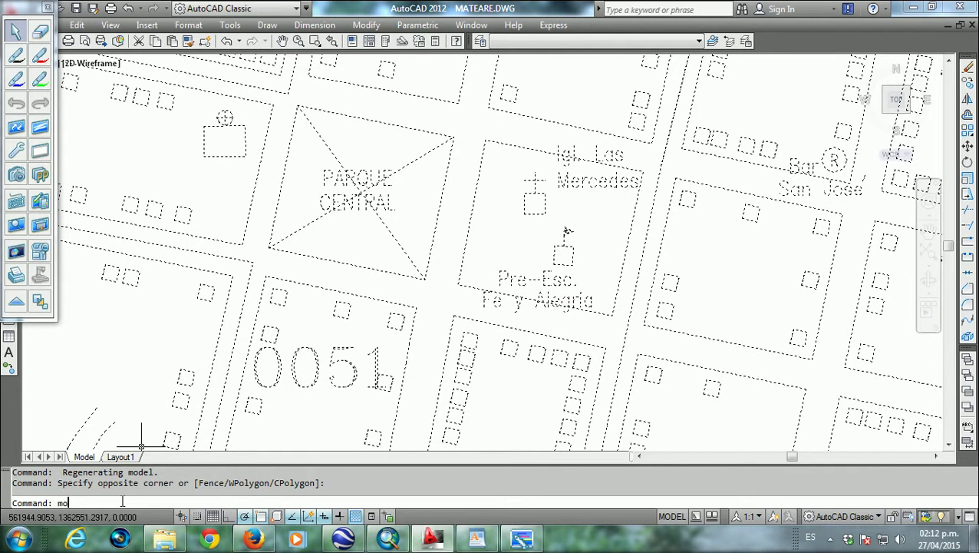
# Move the whole drawing from the Parque Central crossing to 561945.60,1352747.38.
pyautogui.press('Return')
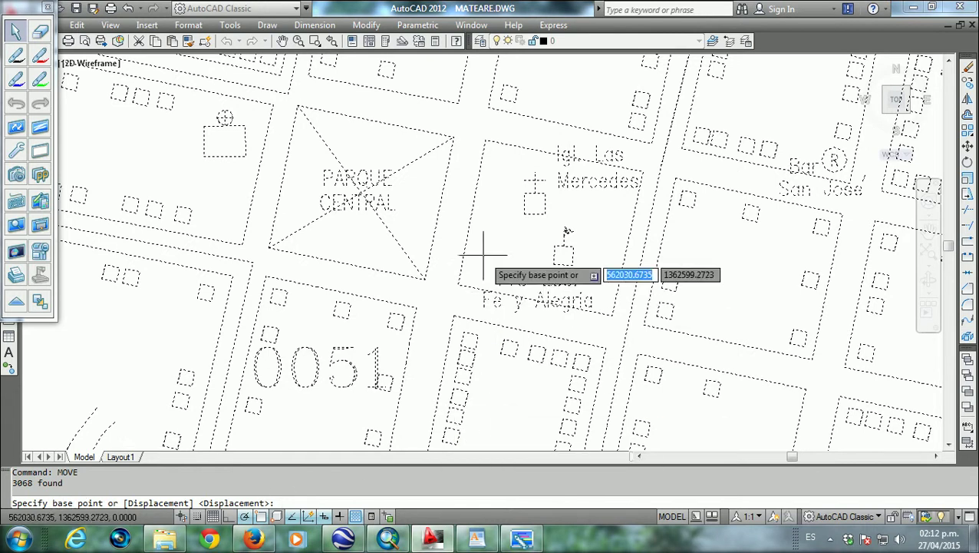
pyautogui.click(359, 193)
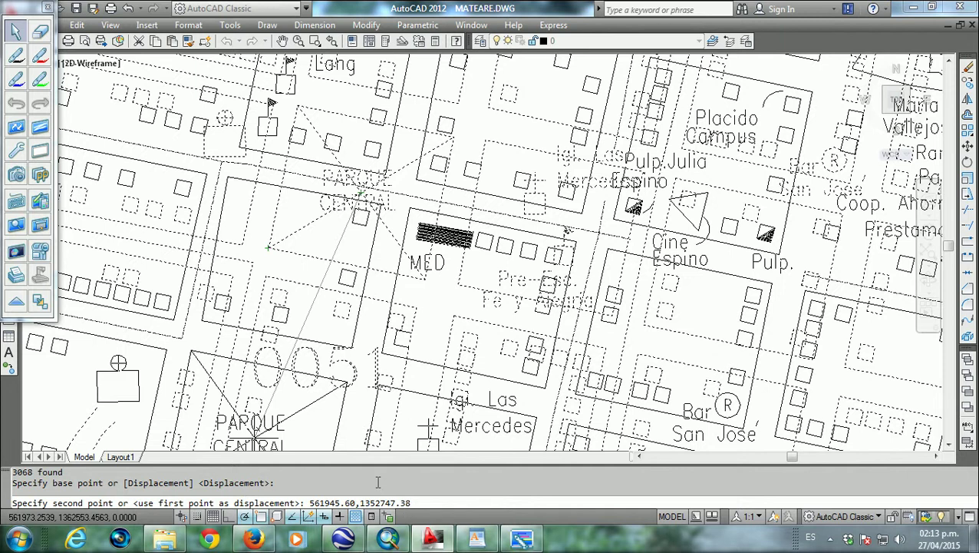
pyautogui.press('Return')
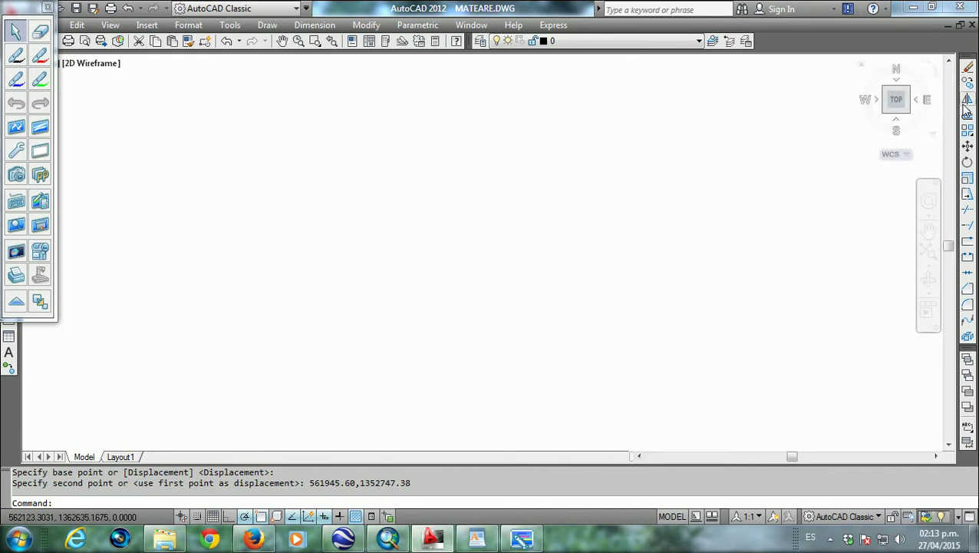
pyautogui.moveTo(897, 101)
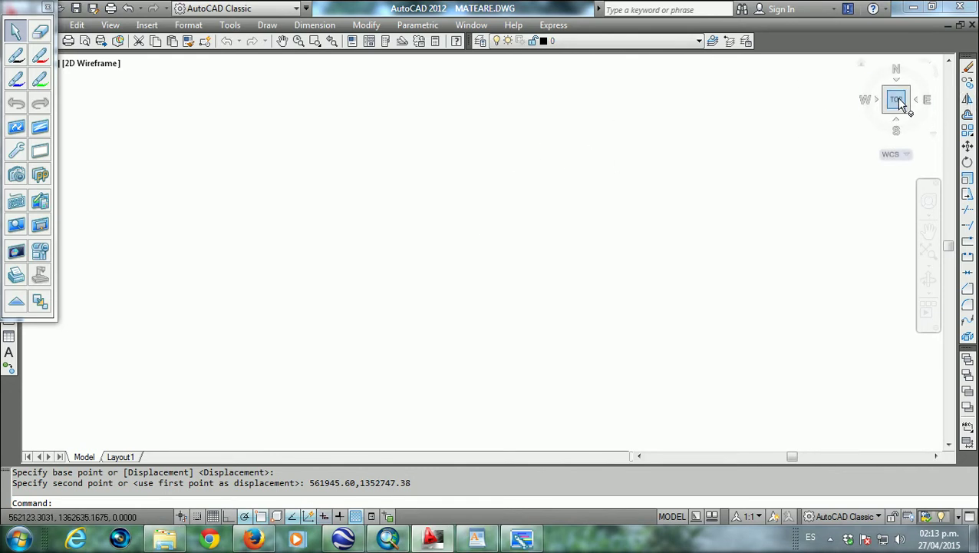
# Restore the top view and zoom to extents, showing the relocated map with Lago de Managua.
pyautogui.click(898, 101)
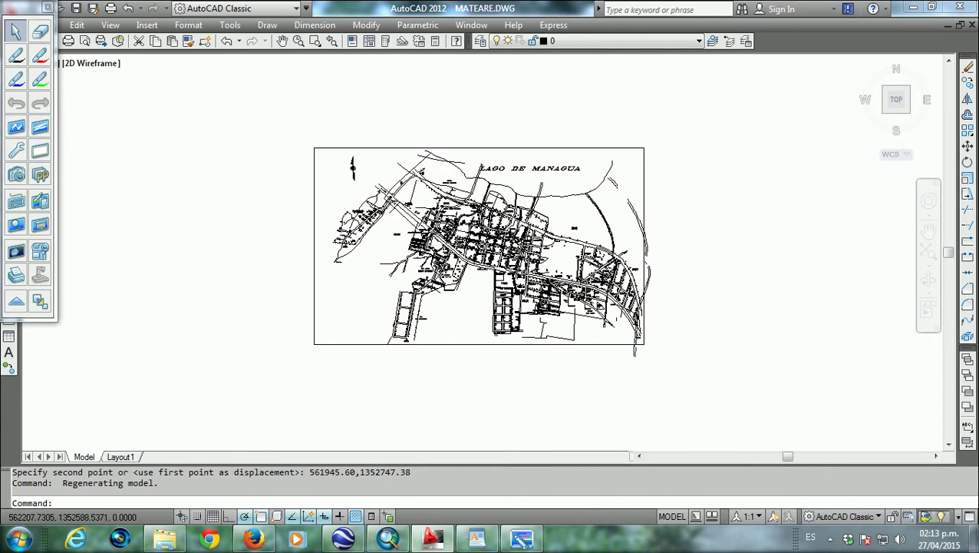
pyautogui.scroll(3, 527, 271)
pyautogui.scroll(-1, 527, 271)
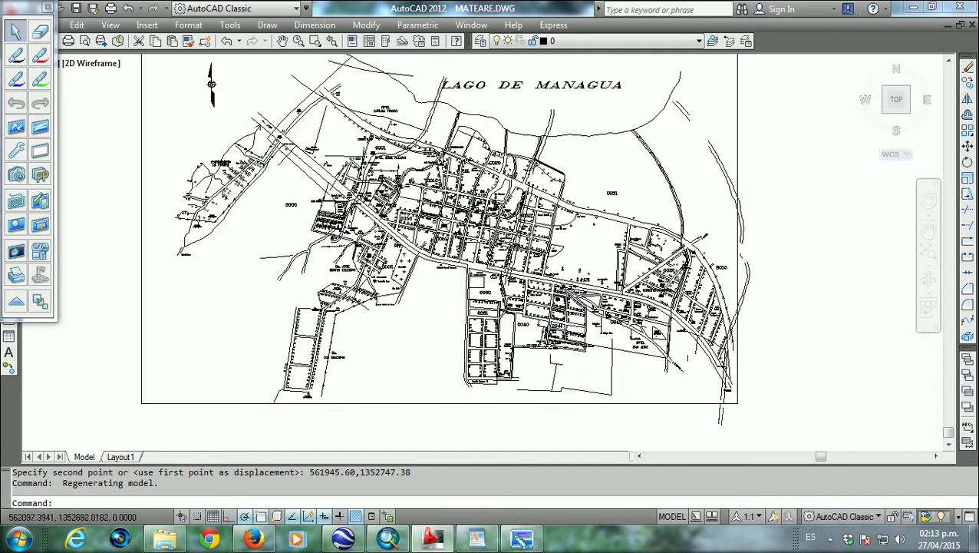
pyautogui.scroll(2, 437, 221)
pyautogui.scroll(1, 437, 221)
pyautogui.scroll(-4, 437, 221)
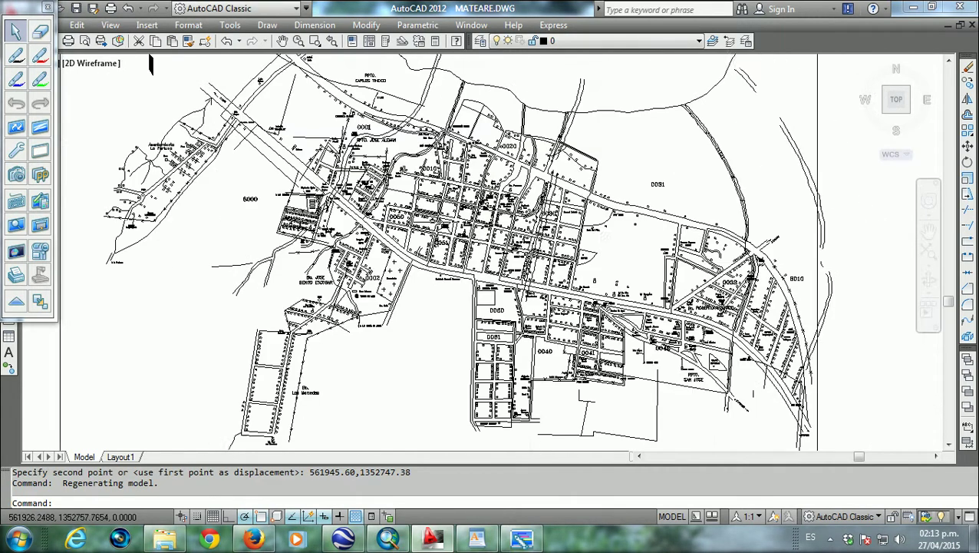
pyautogui.scroll(3, 442, 241)
pyautogui.scroll(2, 455, 241)
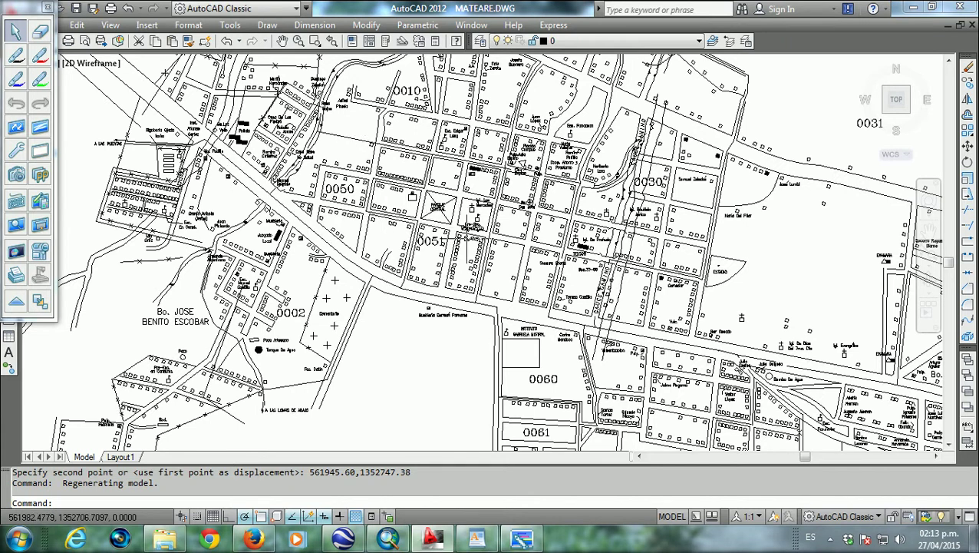
pyautogui.scroll(2, 505, 334)
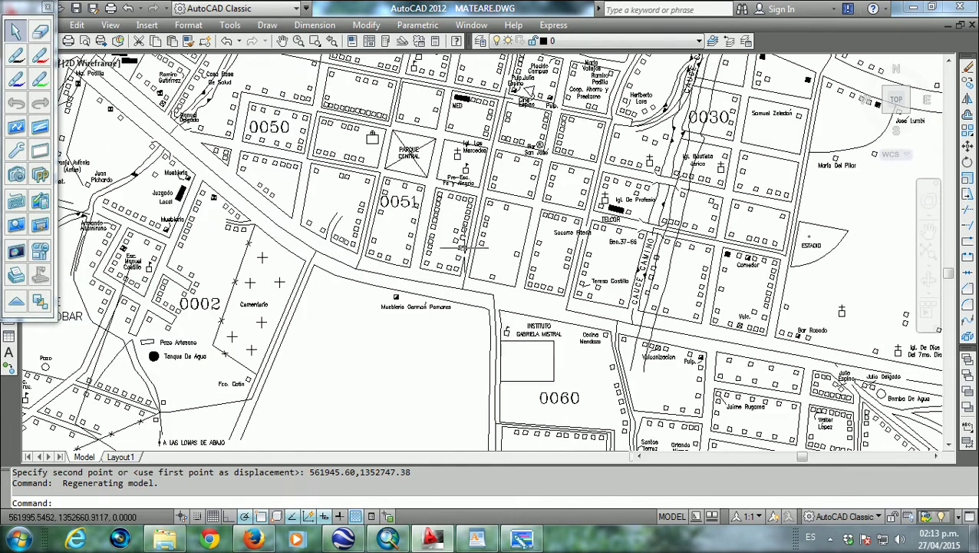
pyautogui.middleClick(430, 191)
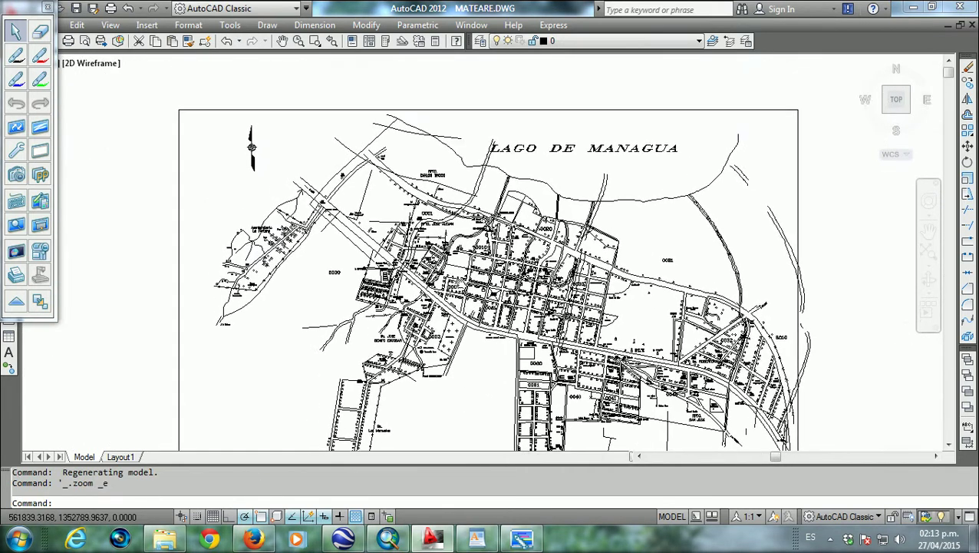
# With LAYOFF, hide the text label, annotation, block-number and symbol layers.
pyautogui.moveTo(408, 221); pyautogui.dragTo(405, 202, button='middle')
pyautogui.write('LA')
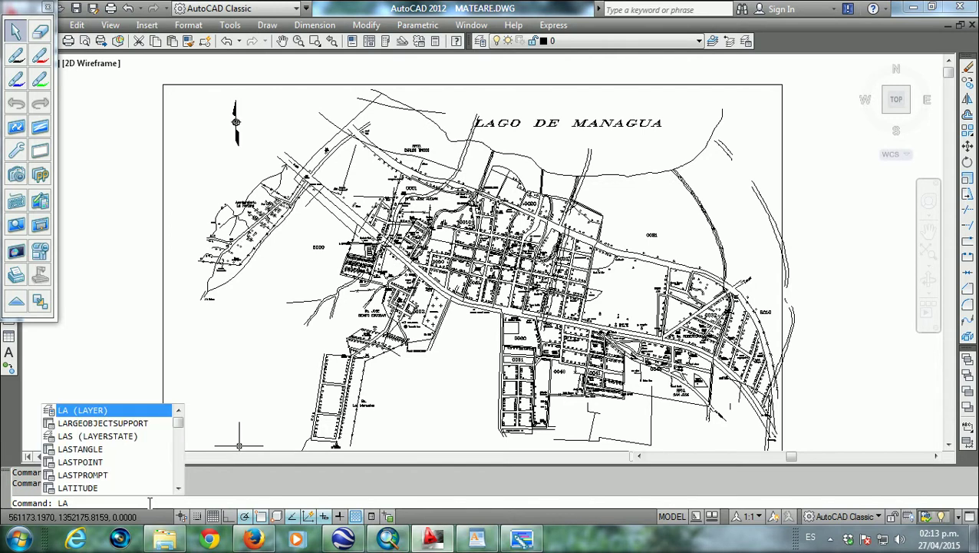
pyautogui.write('yoff')
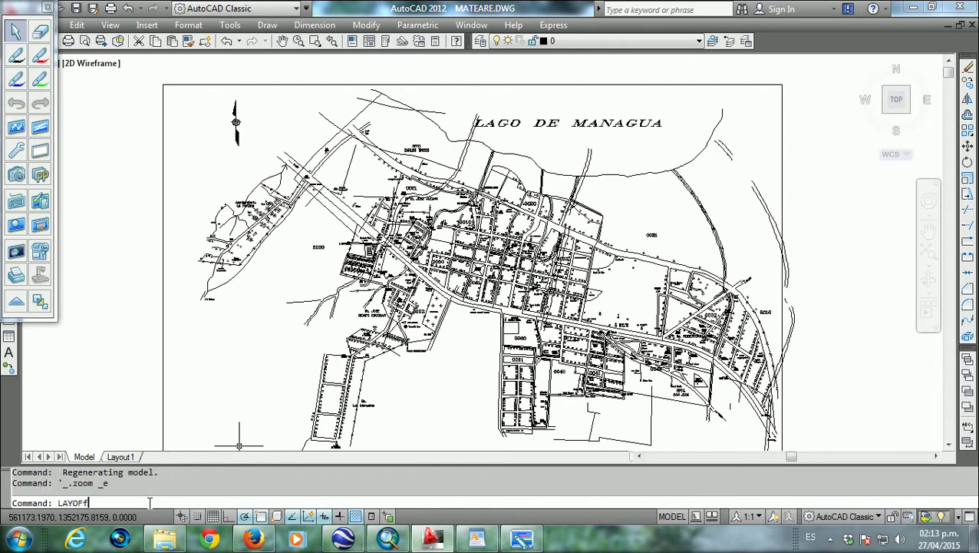
pyautogui.press('Return')
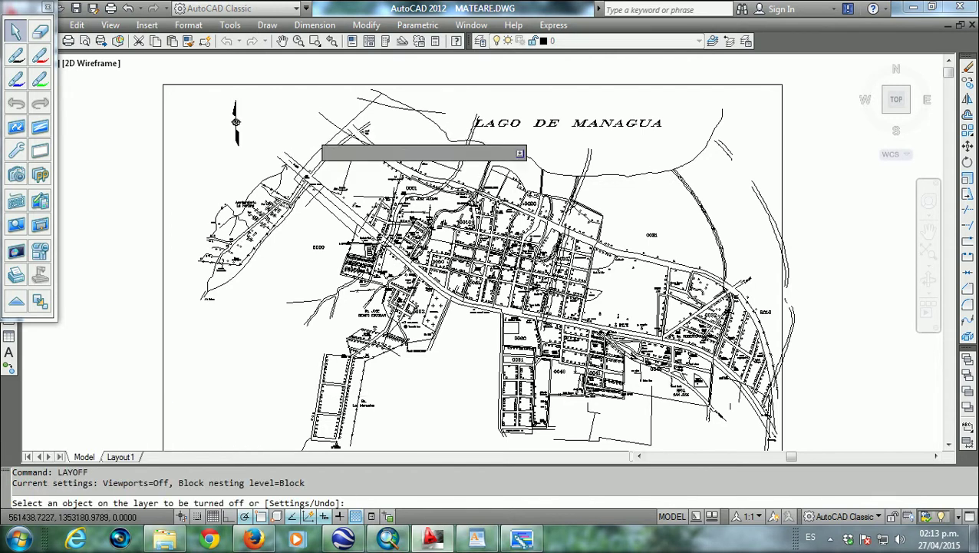
pyautogui.scroll(3, 477, 283)
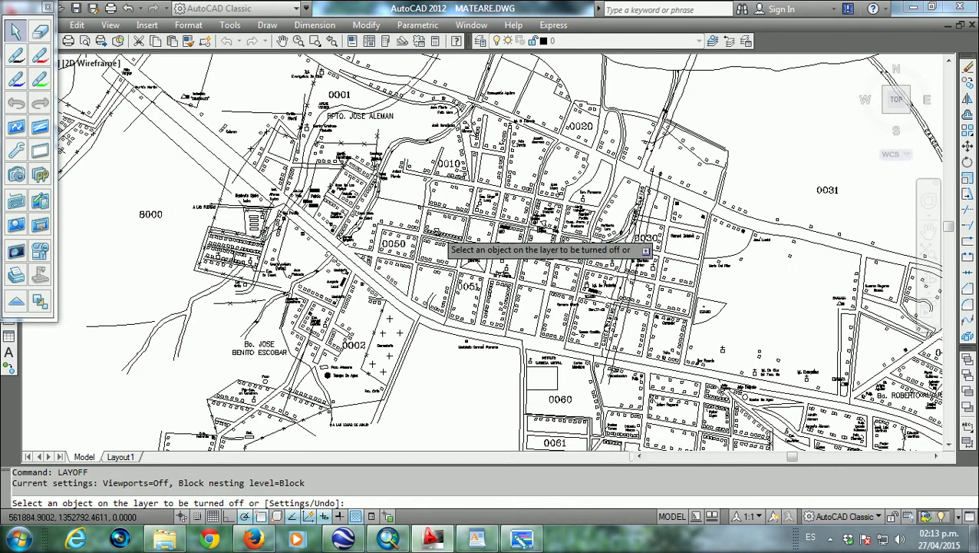
pyautogui.click(443, 241)
pyautogui.click(493, 209)
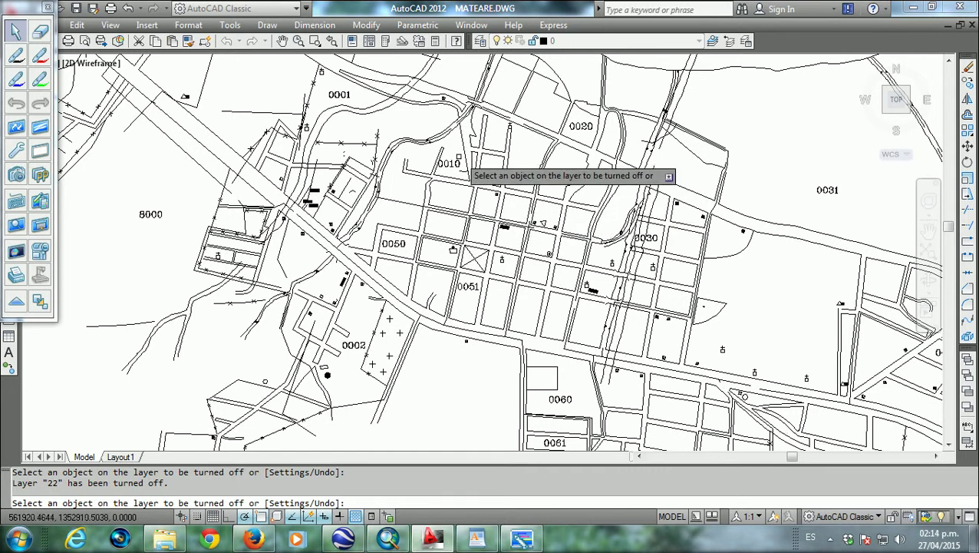
pyautogui.click(456, 169)
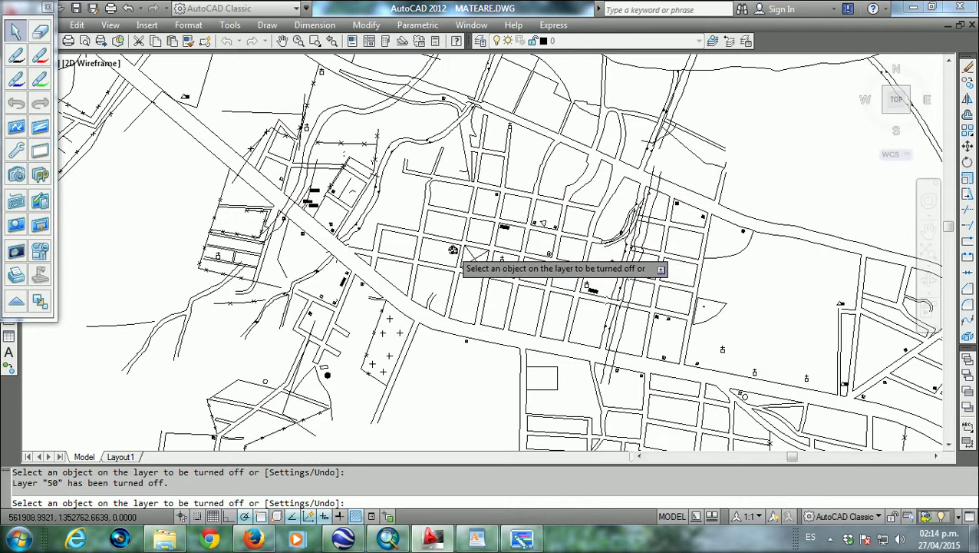
pyautogui.click(453, 250)
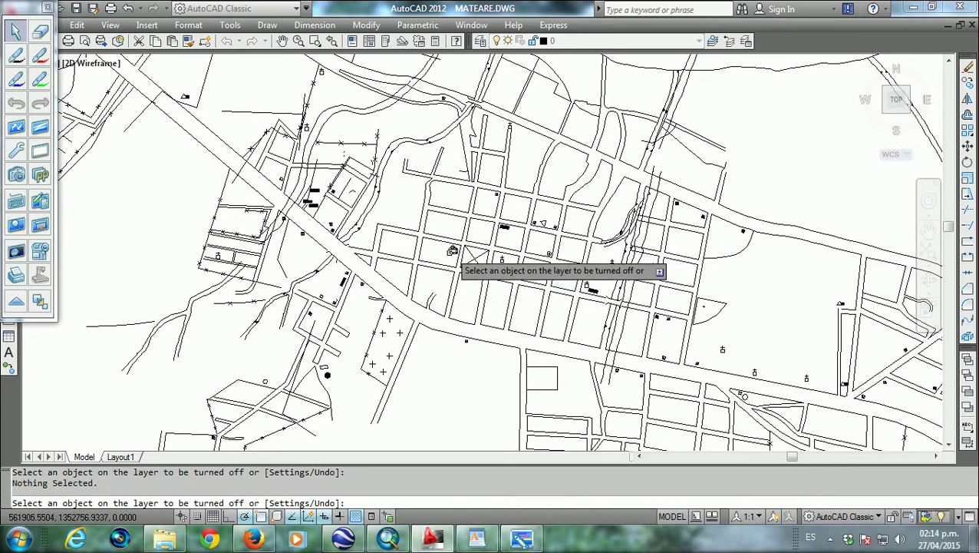
pyautogui.click(452, 250)
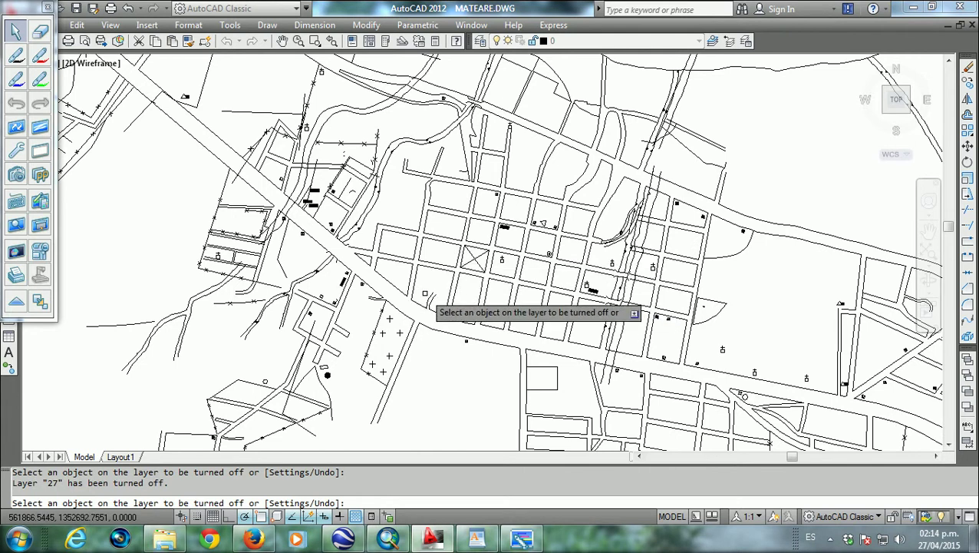
pyautogui.click(430, 298)
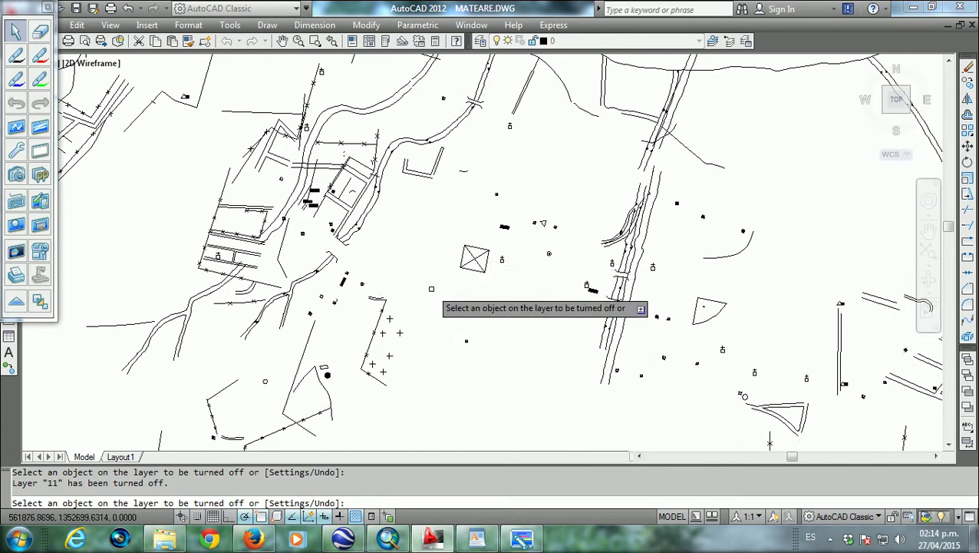
# Undo hiding the street grid, then turn off the cemetery-cross layer 21.
pyautogui.write('u')
pyautogui.press('Return')
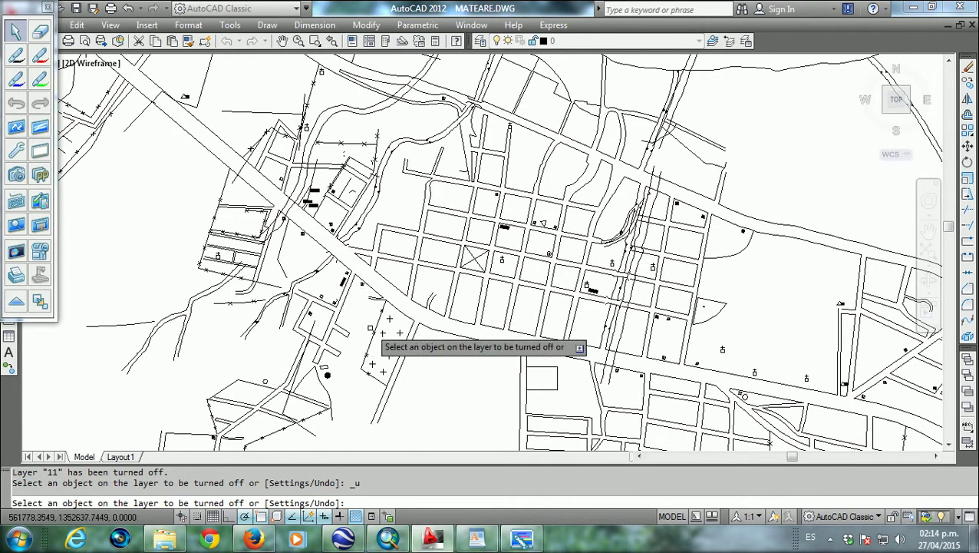
pyautogui.click(388, 319)
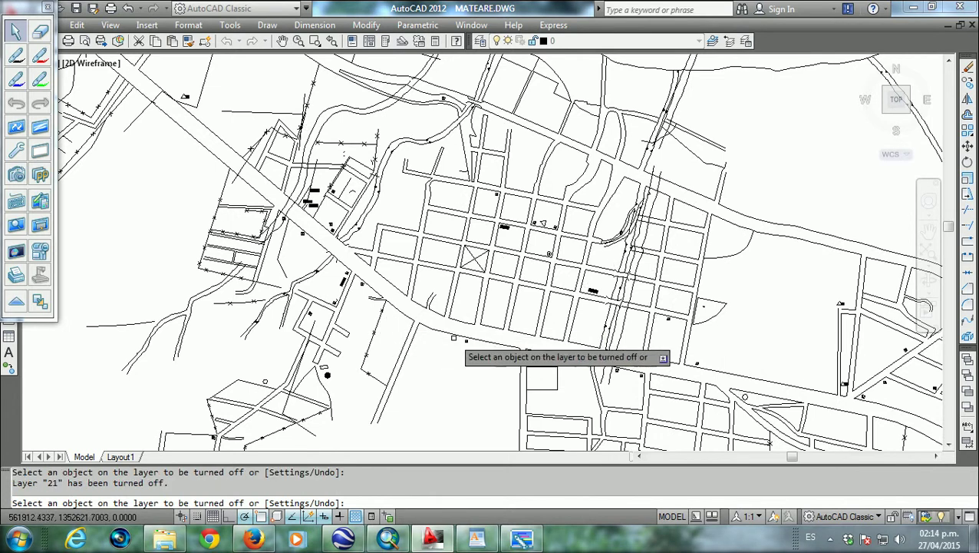
pyautogui.moveTo(463, 202)
pyautogui.mouseDown(button='middle')
pyautogui.moveTo(464, 232)
pyautogui.moveTo(605, 309)
pyautogui.moveTo(486, 253)
pyautogui.moveTo(369, 215)
pyautogui.mouseUp(button='middle')
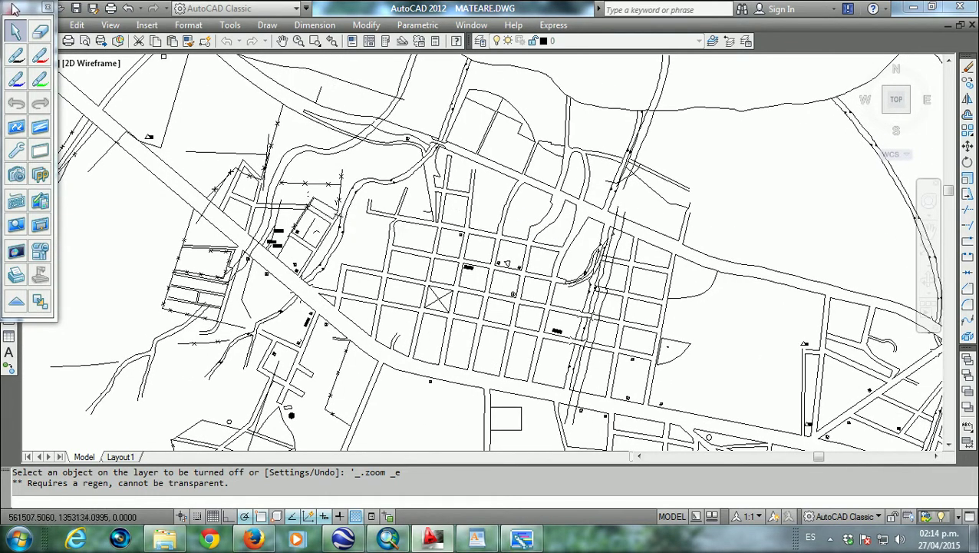
pyautogui.moveTo(10, 7); pyautogui.dragTo(37, 124)
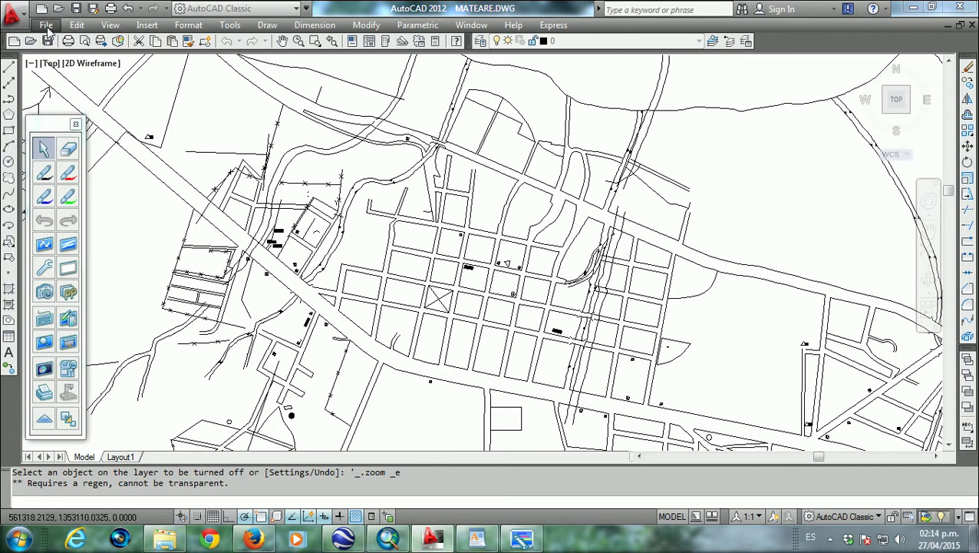
# Save MATEARE.DWG via File > Save and close the drawing.
pyautogui.click(46, 28)
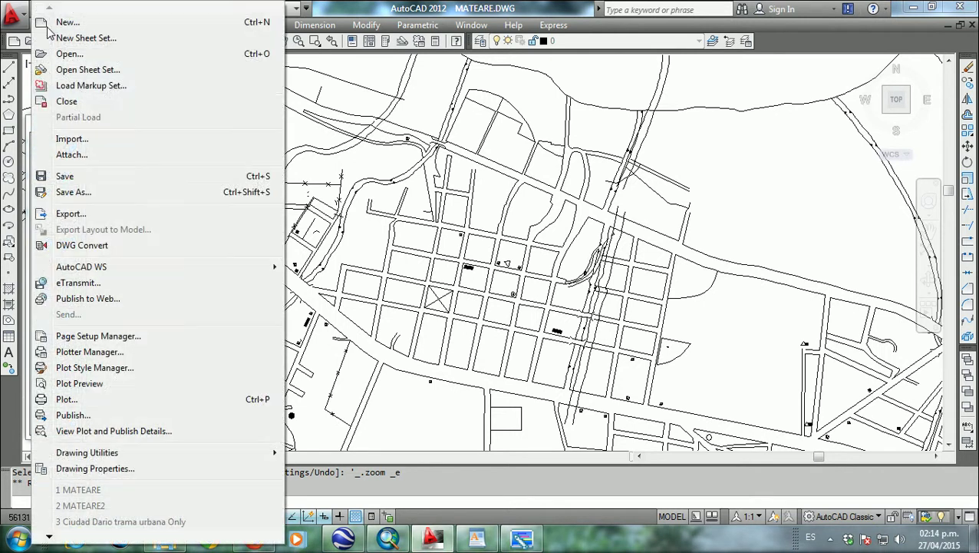
pyautogui.click(65, 176)
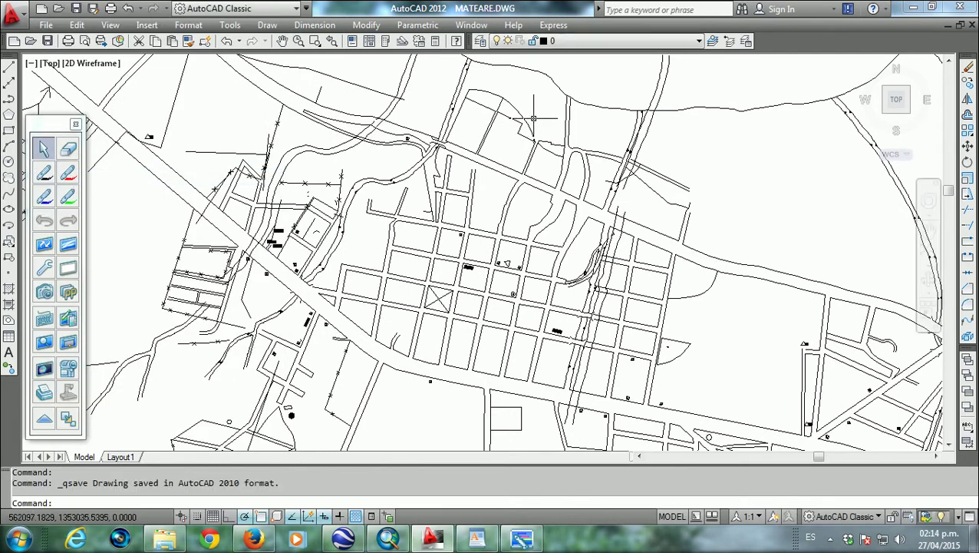
pyautogui.click(965, 8)
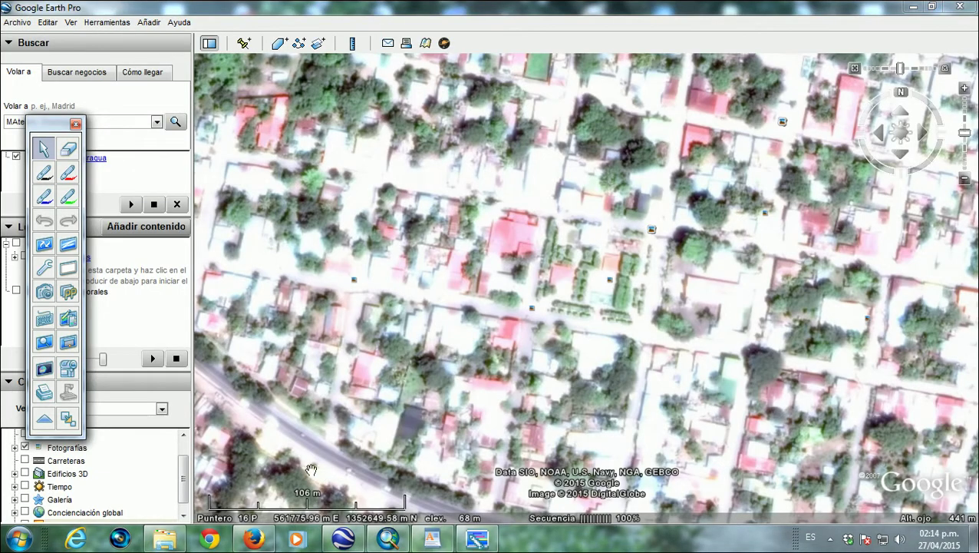
# In ArcMap, narrow the Table of Contents and move the floating Tools toolbar off it.
pyautogui.click(390, 540)
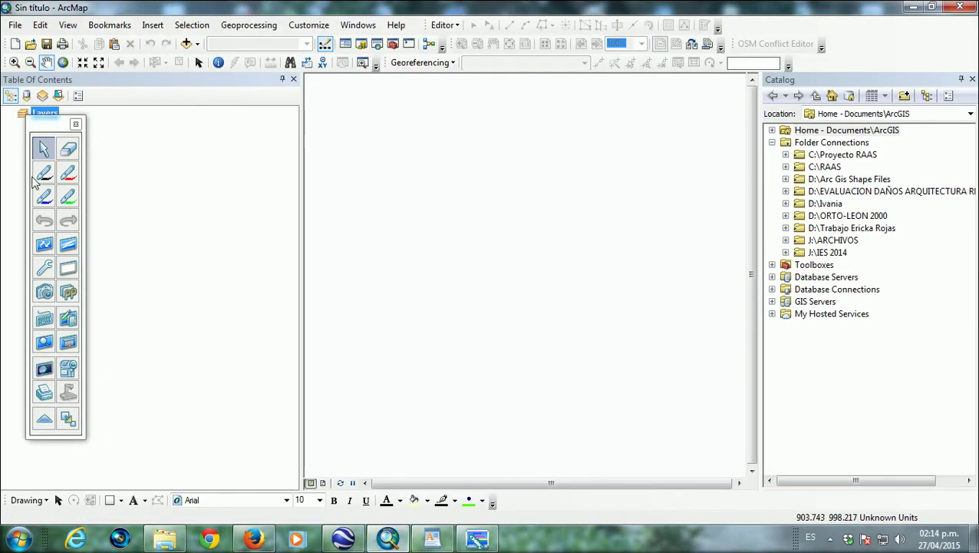
pyautogui.moveTo(303, 197); pyautogui.dragTo(124, 198)
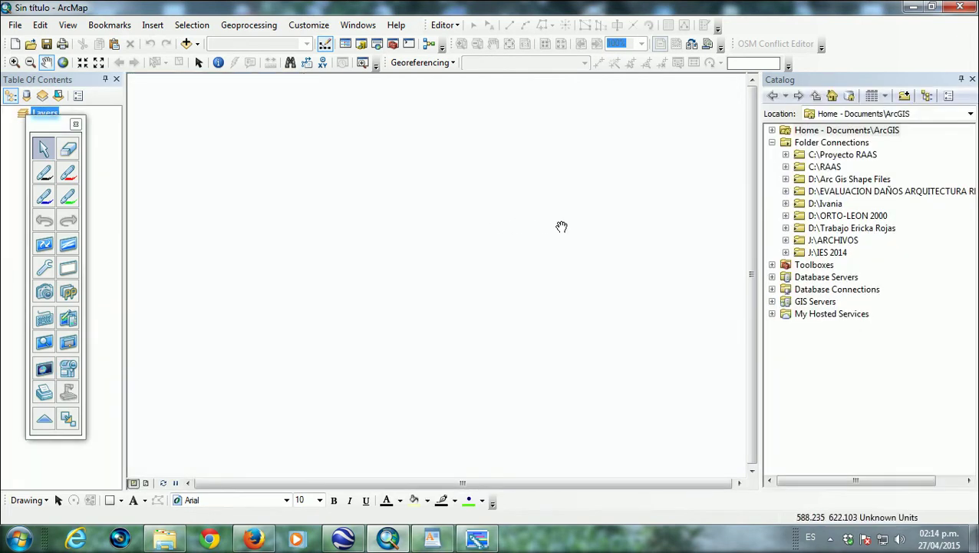
pyautogui.moveTo(41, 127)
pyautogui.mouseDown()
pyautogui.moveTo(147, 146)
pyautogui.moveTo(147, 160)
pyautogui.mouseUp()
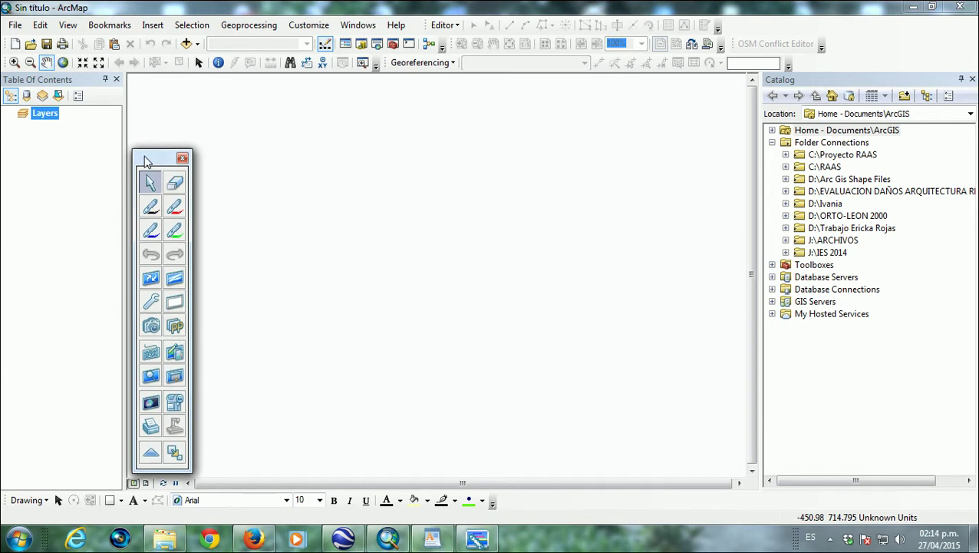
# Add Munic_50K_p.shp from Arc Gis Shape Files > Nicaragua Generales > CPlanas to the map.
pyautogui.click(785, 179)
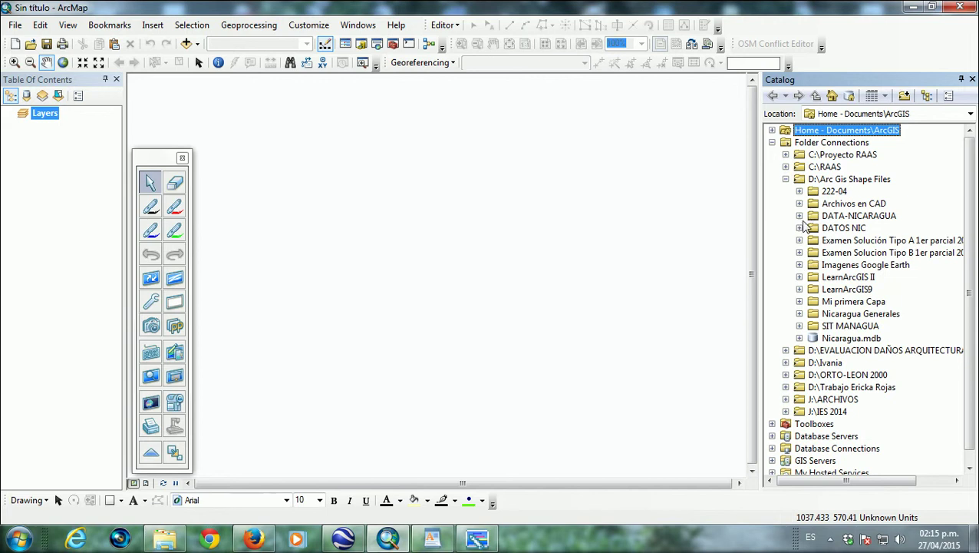
pyautogui.click(799, 314)
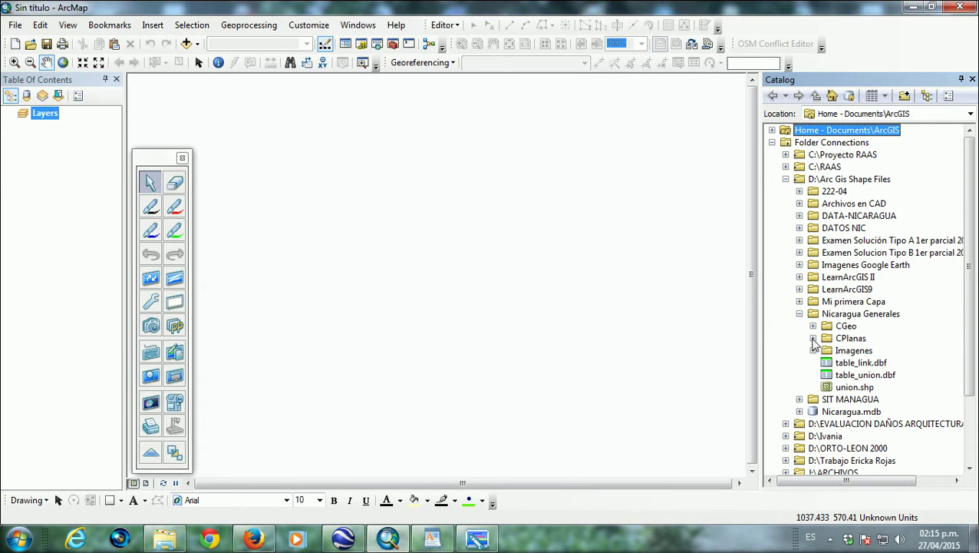
pyautogui.click(813, 338)
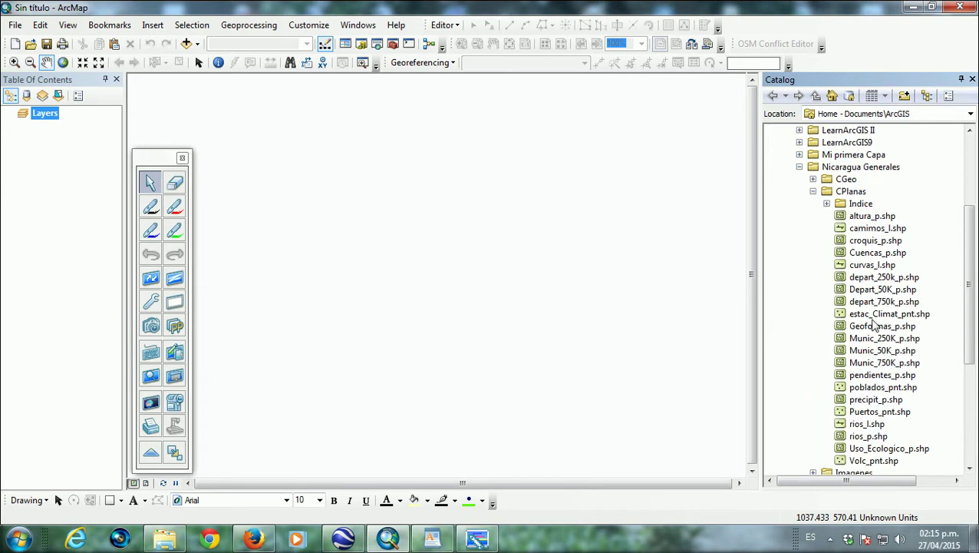
pyautogui.moveTo(881, 355); pyautogui.dragTo(808, 344)
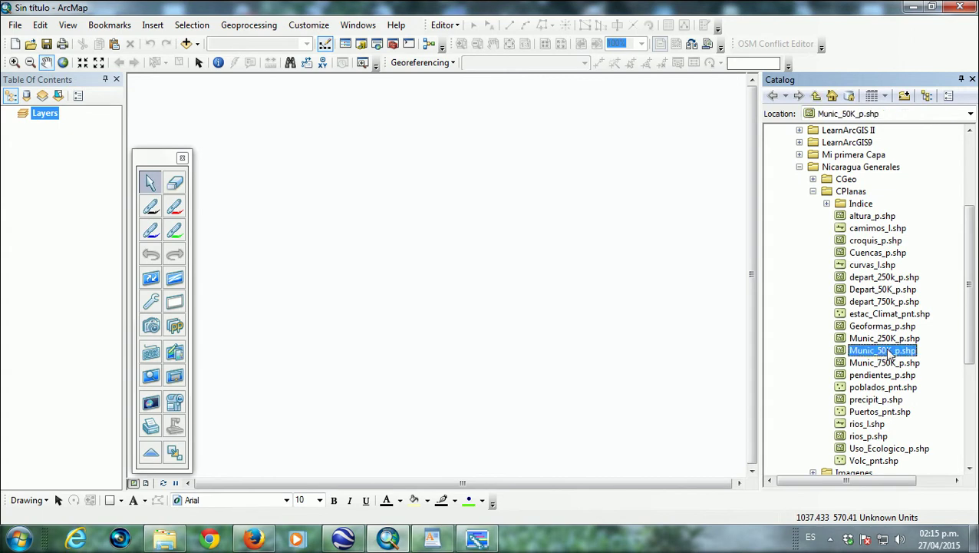
pyautogui.moveTo(454, 255); pyautogui.dragTo(403, 252)
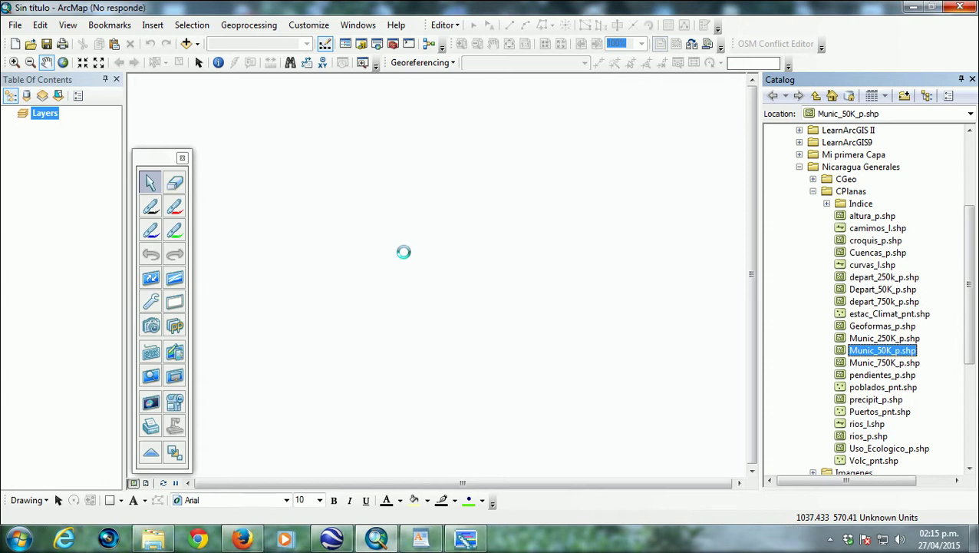
# Add MATEARE.DWG from Archivos en CAD to the map and dismiss the Unknown Spatial Reference warning.
pyautogui.click(814, 192)
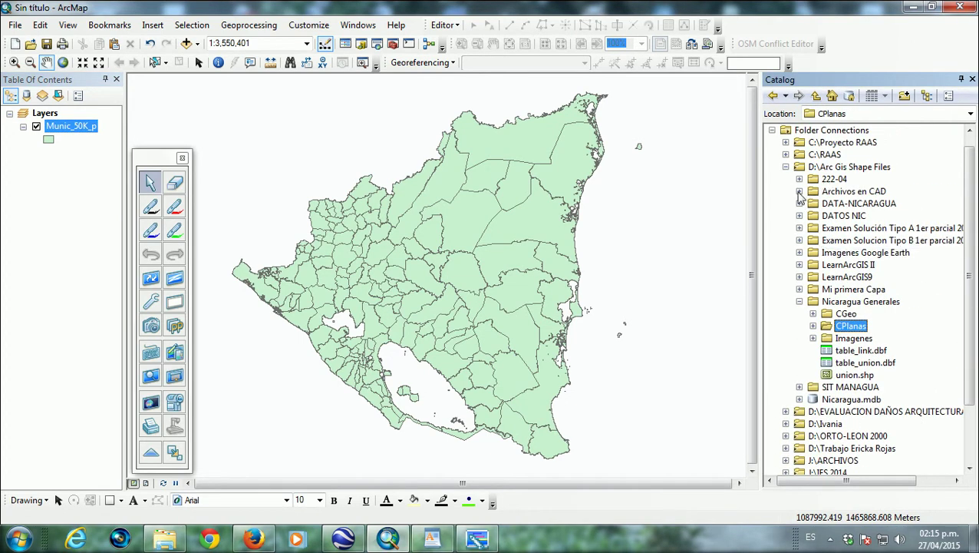
pyautogui.click(799, 192)
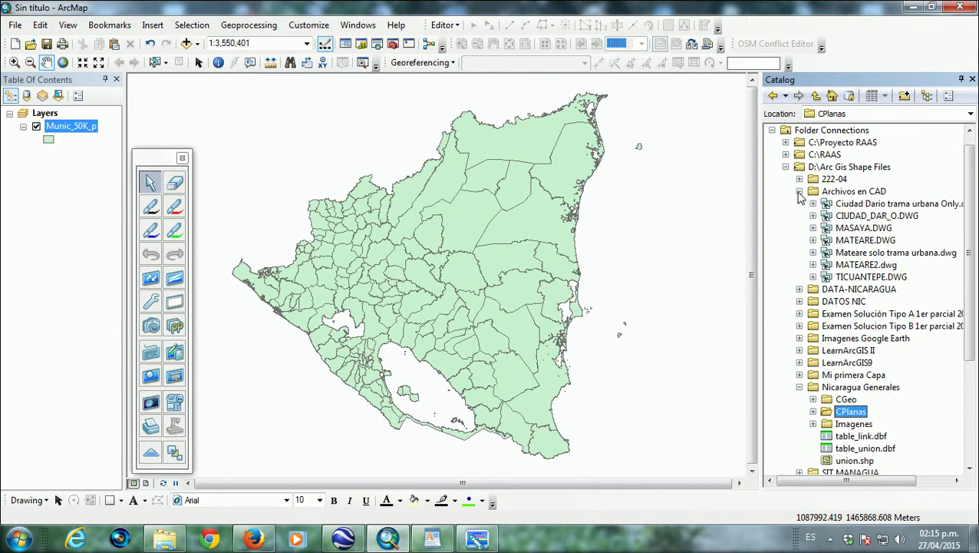
pyautogui.click(873, 241)
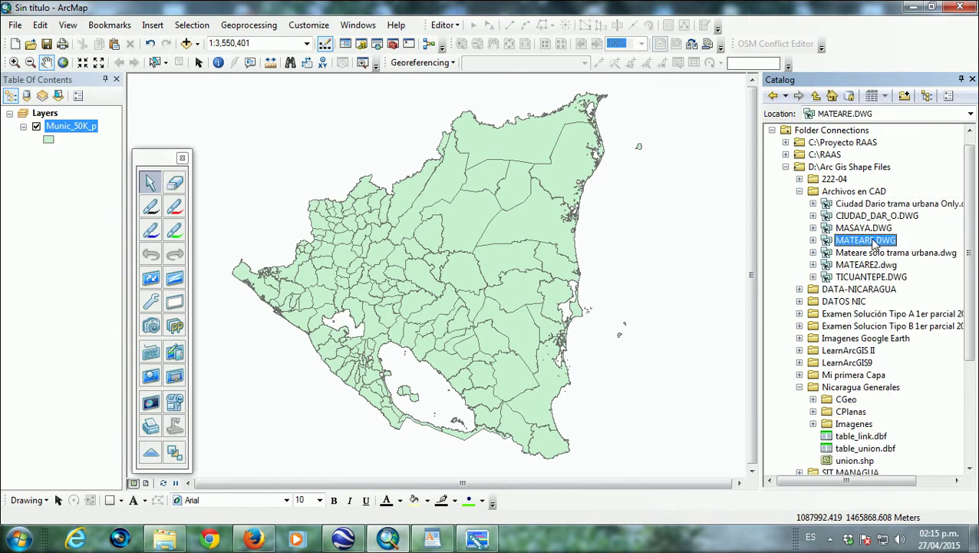
pyautogui.moveTo(873, 242); pyautogui.dragTo(611, 239)
pyautogui.moveTo(450, 285); pyautogui.dragTo(422, 289)
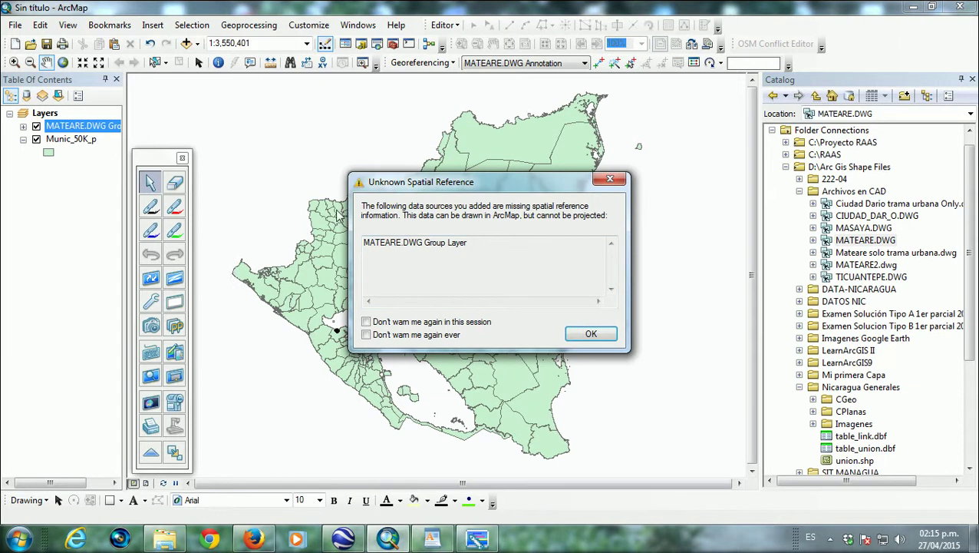
pyautogui.moveTo(459, 182); pyautogui.dragTo(315, 136)
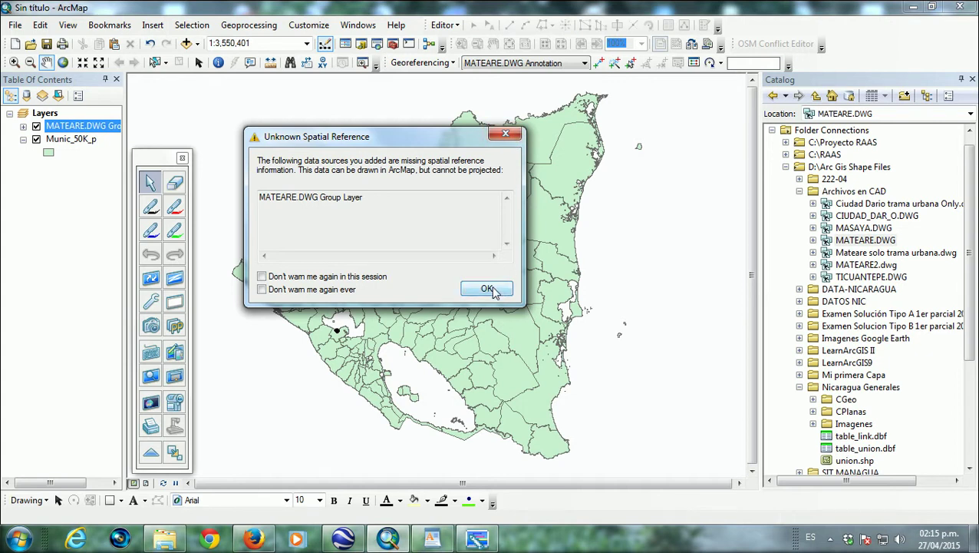
pyautogui.click(486, 288)
# Zoom in repeatedly on the Mateare street drawing by the lakeshore, centring it at about 1:12,041.
pyautogui.click(14, 62)
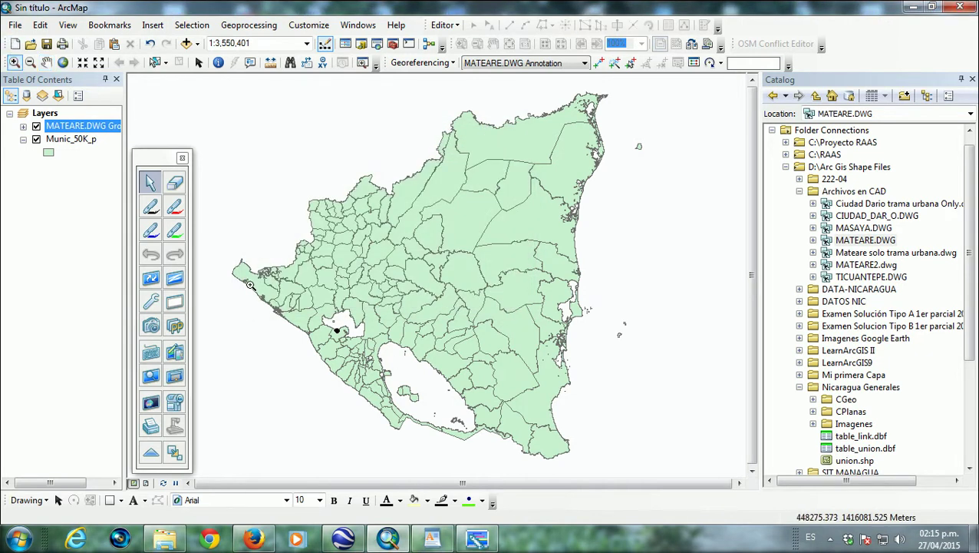
pyautogui.moveTo(307, 293); pyautogui.dragTo(367, 357)
pyautogui.moveTo(345, 217); pyautogui.dragTo(402, 291)
pyautogui.moveTo(359, 237); pyautogui.dragTo(548, 421)
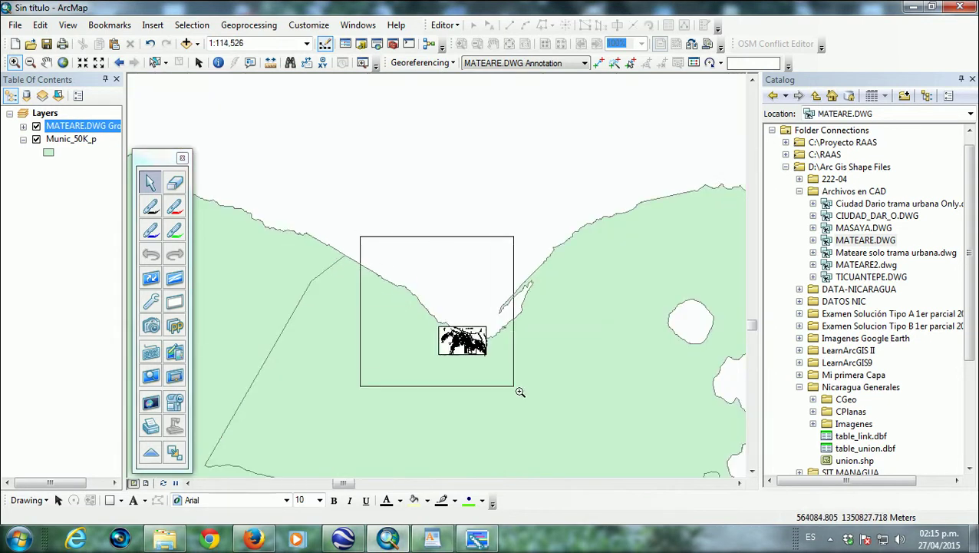
pyautogui.moveTo(383, 236); pyautogui.dragTo(574, 402)
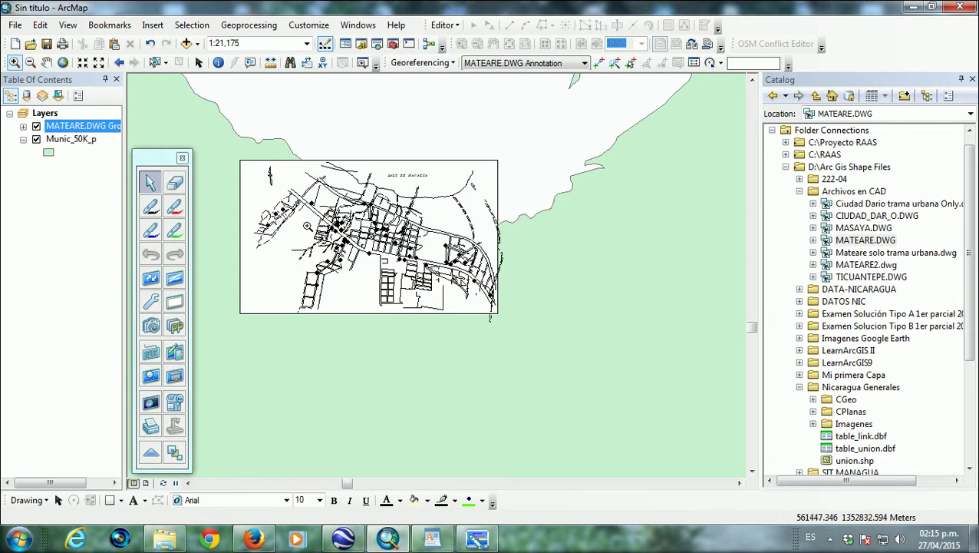
pyautogui.moveTo(398, 208); pyautogui.dragTo(422, 326, button='middle')
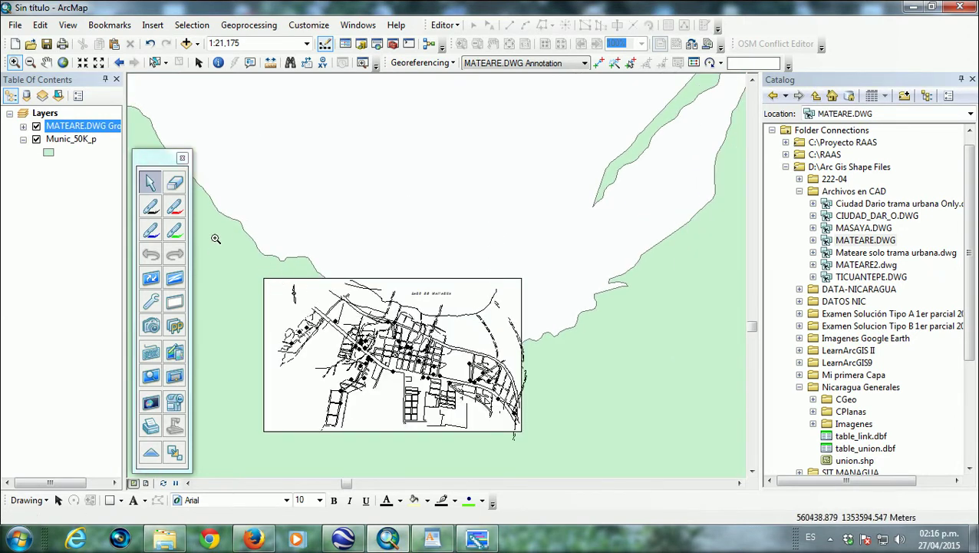
pyautogui.moveTo(223, 230); pyautogui.dragTo(554, 462)
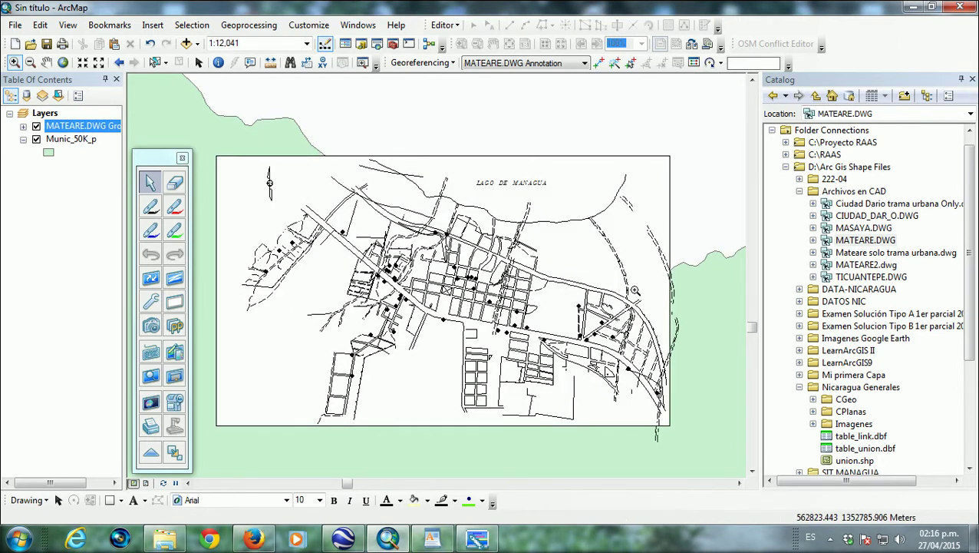
# Rotate the Mateare DWG a few degrees clockwise with the Georeferencing Rotate tool.
pyautogui.click(439, 65)
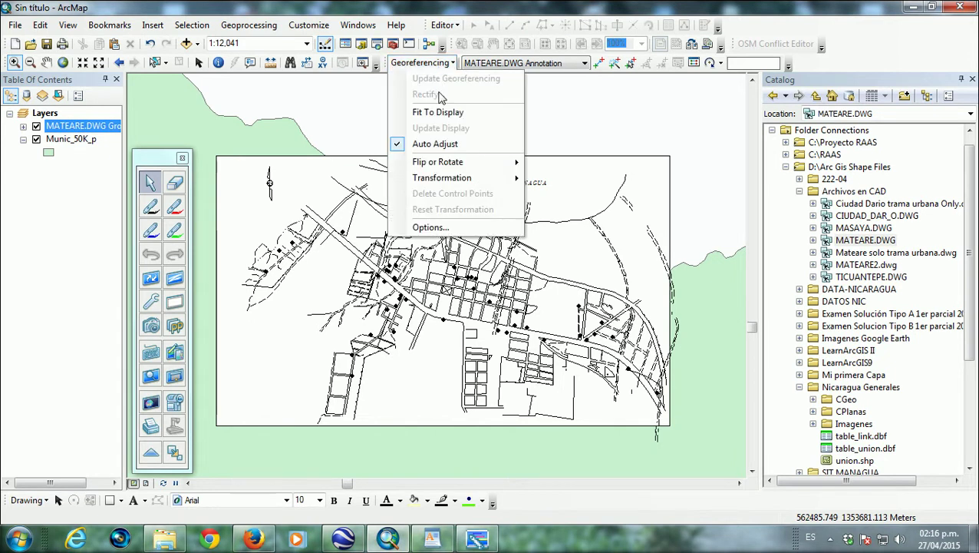
pyautogui.moveTo(442, 177)
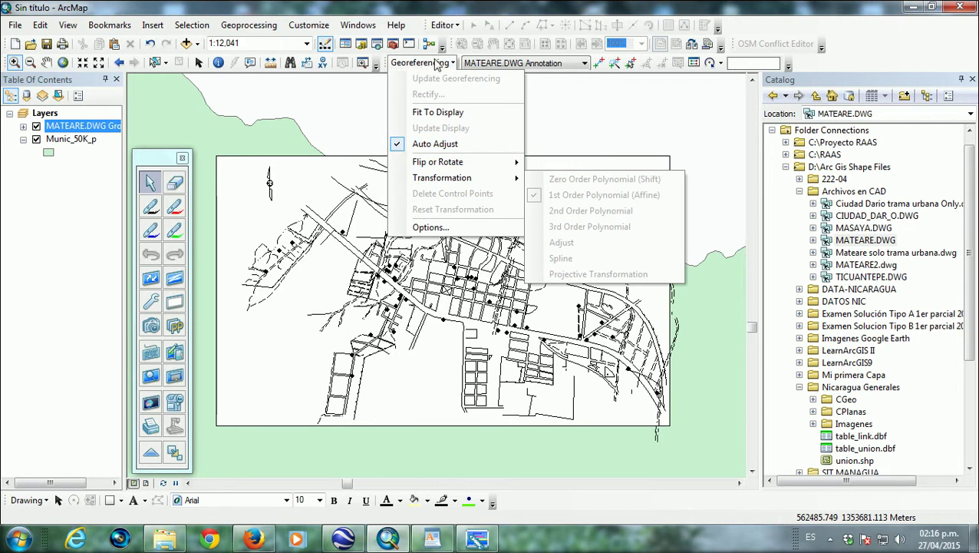
pyautogui.click(432, 64)
pyautogui.click(720, 64)
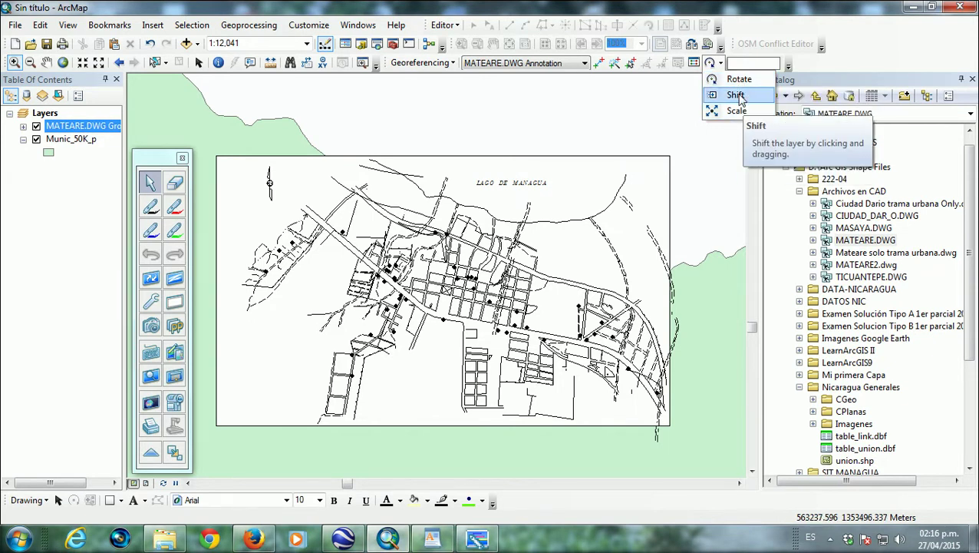
pyautogui.click(737, 95)
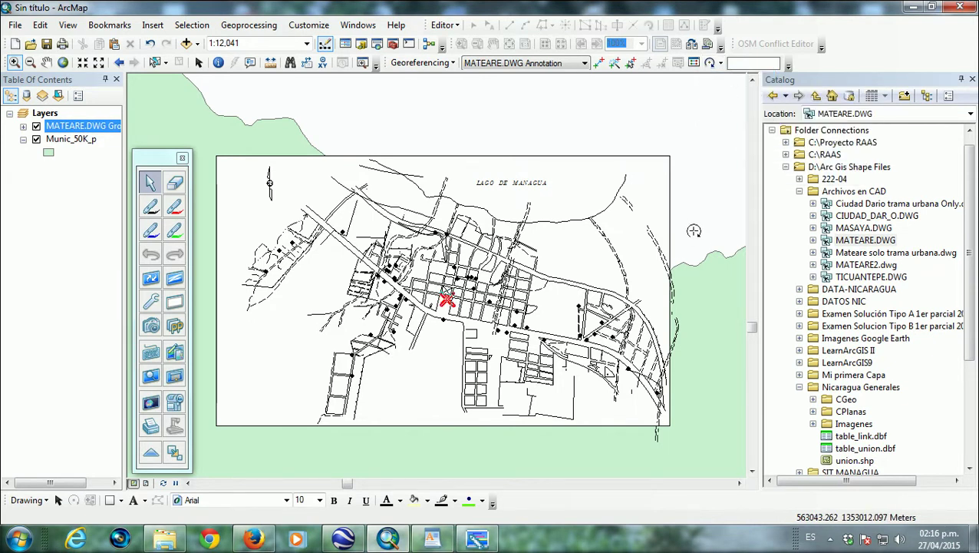
pyautogui.moveTo(655, 203); pyautogui.dragTo(666, 235)
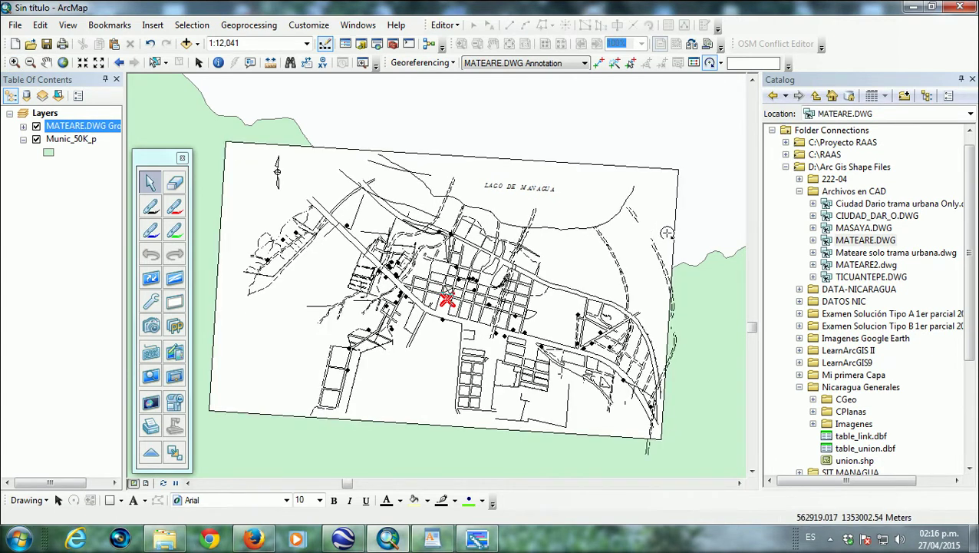
# Shift the rotated Mateare DWG slightly downward with the Georeferencing Shift tool.
pyautogui.click(720, 65)
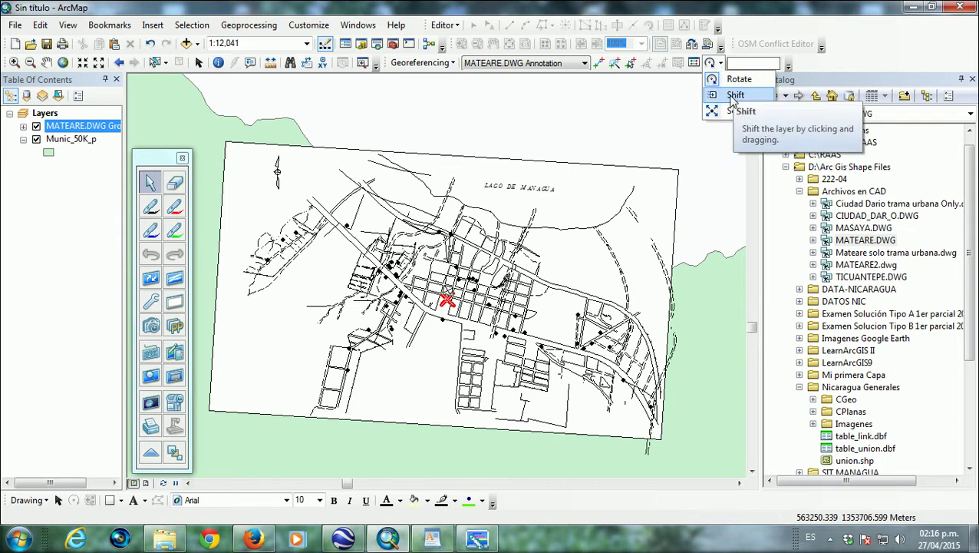
pyautogui.click(734, 95)
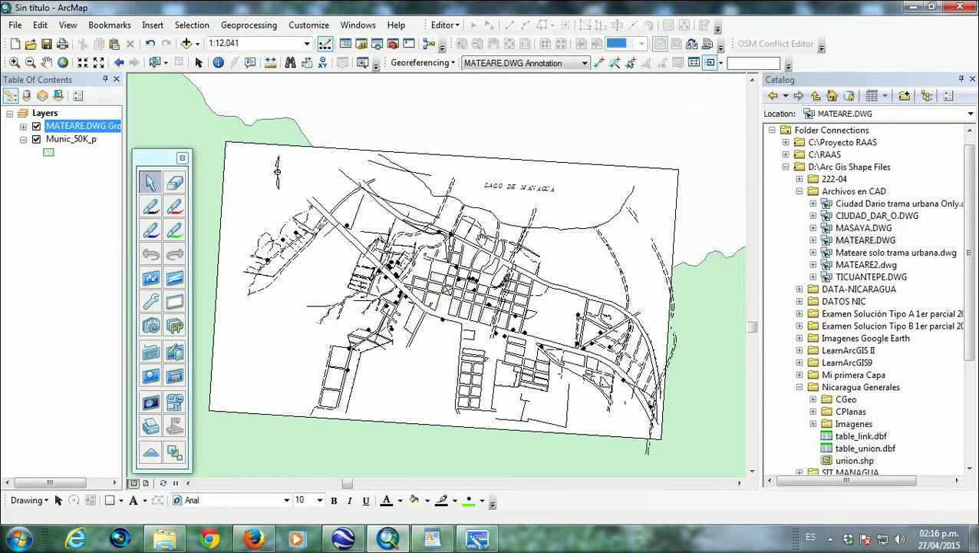
pyautogui.moveTo(445, 299); pyautogui.dragTo(444, 314)
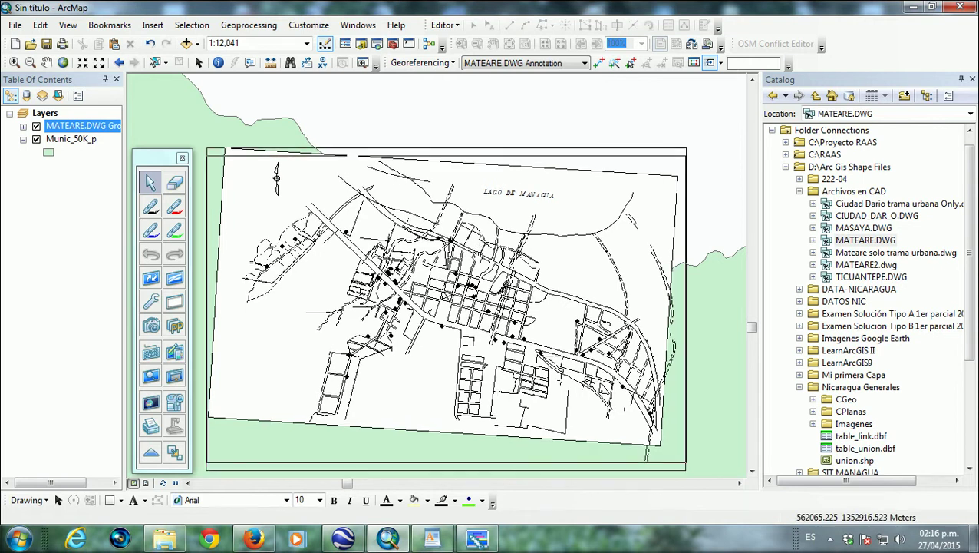